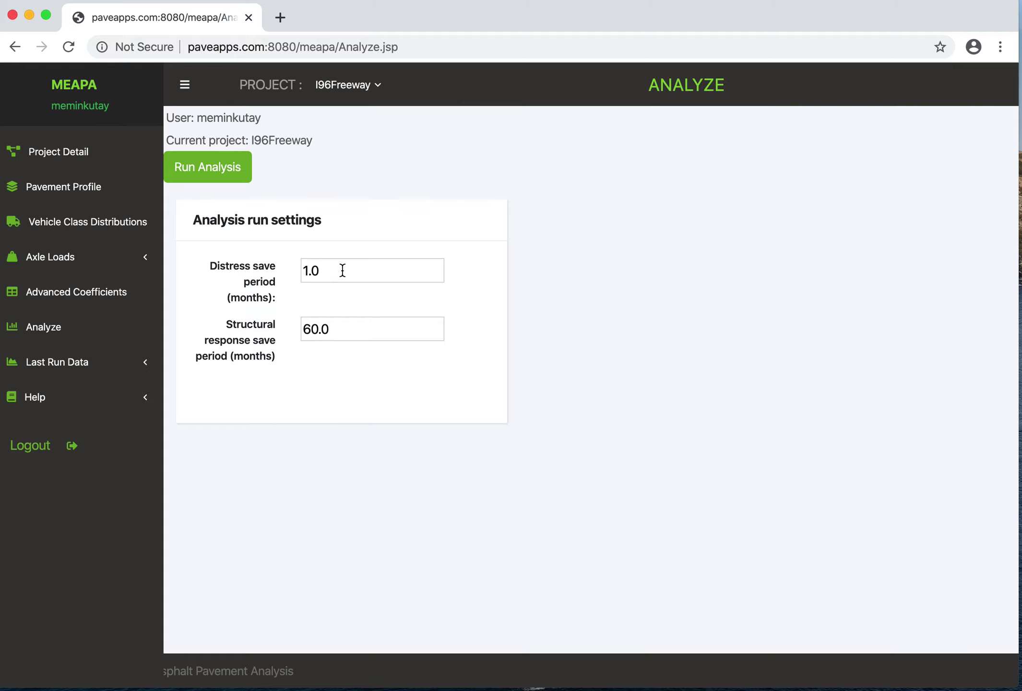
- Set the distress save period to 6 months and the structural response save period to 2 months, and save the run settings
{"action": "left_click_drag", "start_coordinate": [342, 269], "coordinate": [298, 271]}
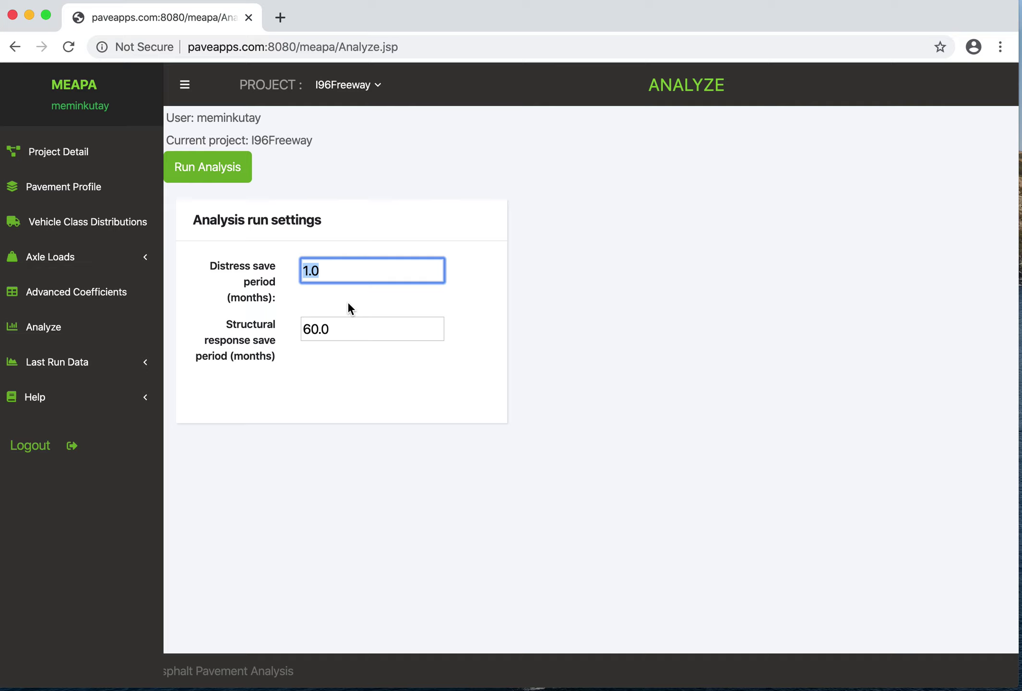
{"action": "type", "text": "6"}
{"action": "left_click", "coordinate": [351, 329]}
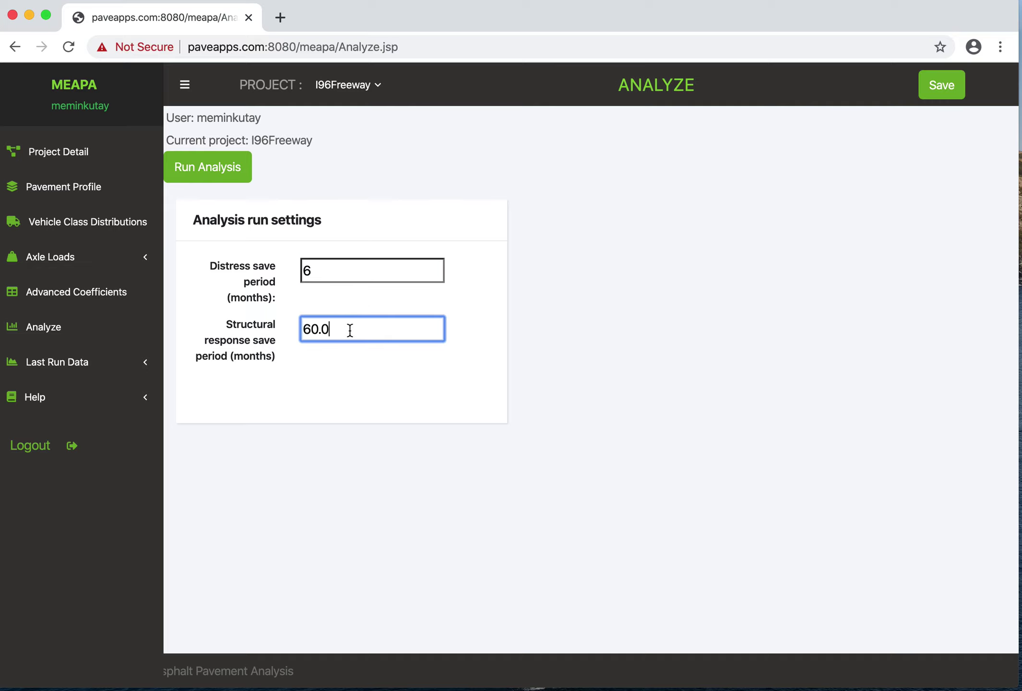
{"action": "left_click_drag", "start_coordinate": [351, 330], "coordinate": [309, 330]}
{"action": "type", "text": "2"}
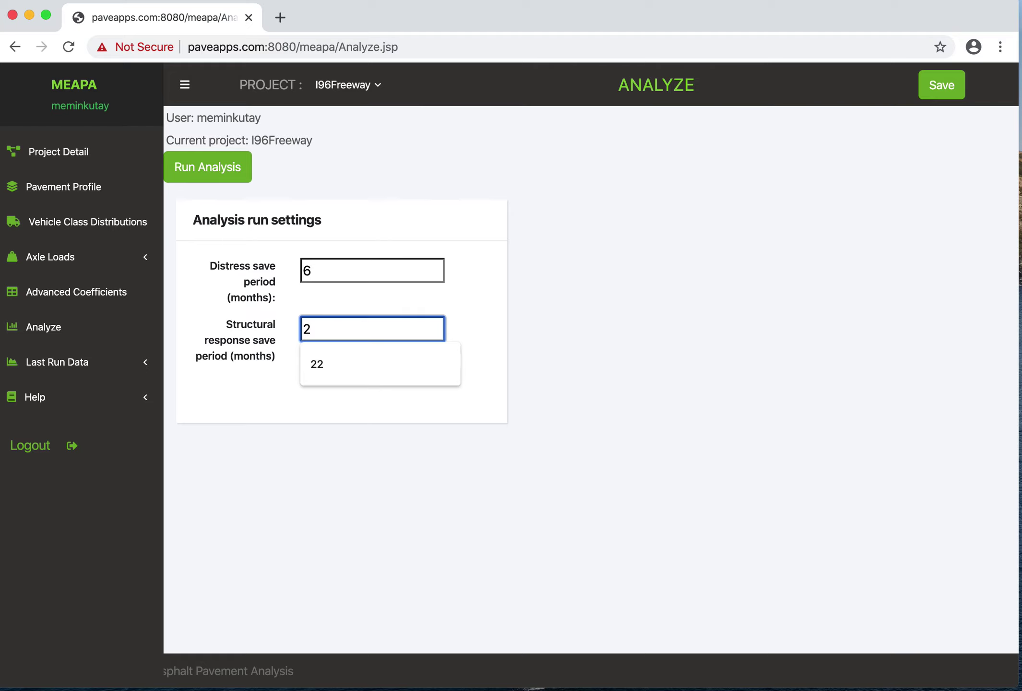
{"action": "left_click", "coordinate": [661, 331]}
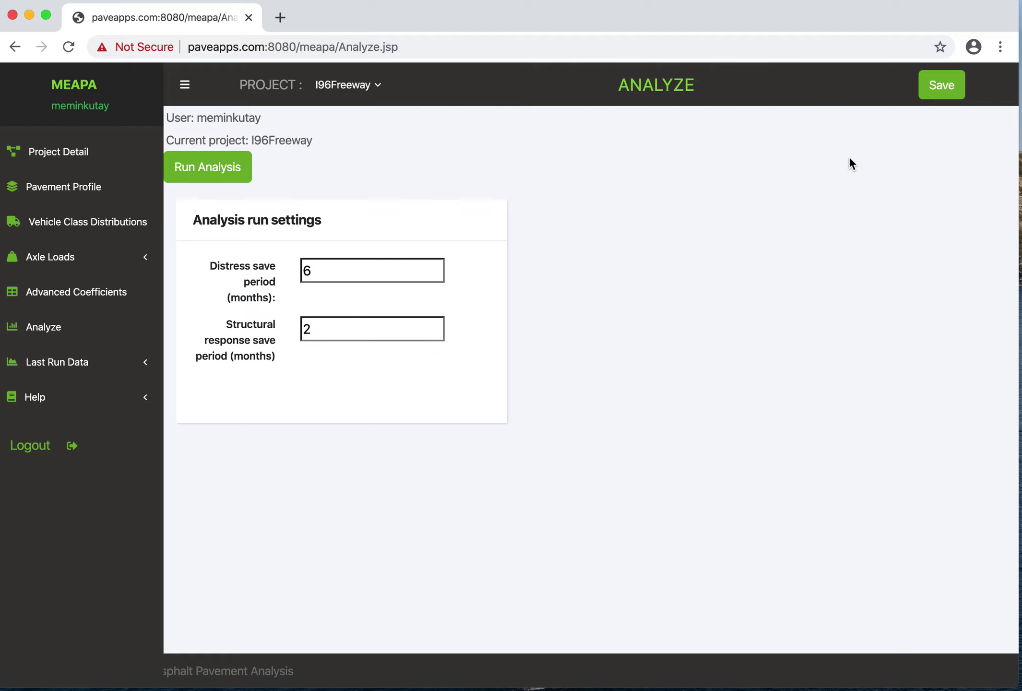
{"action": "left_click", "coordinate": [941, 85]}
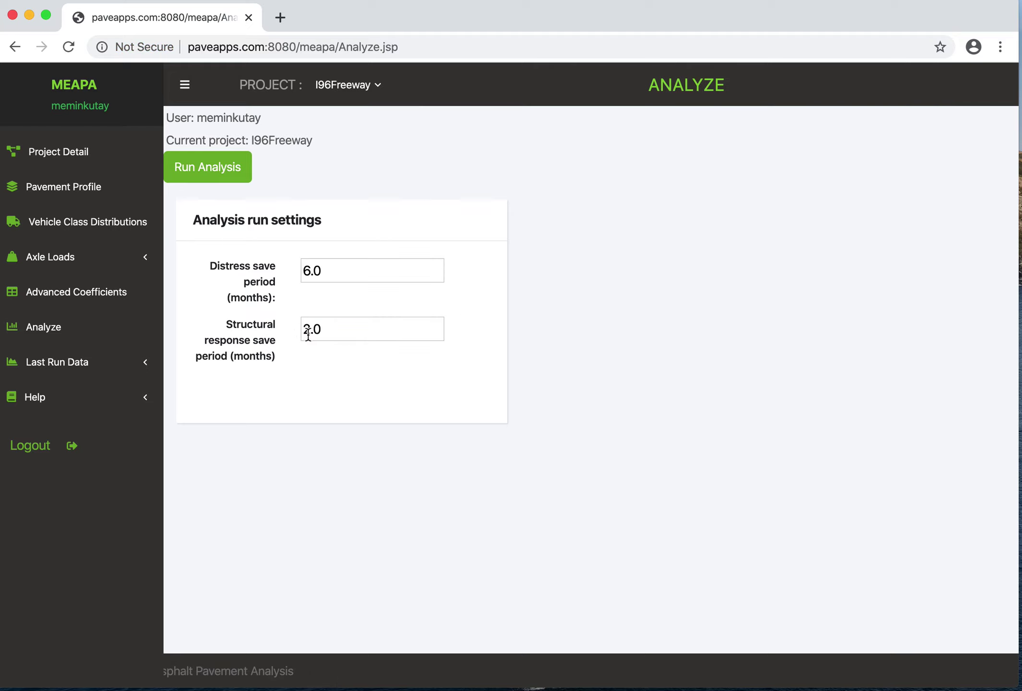
- Set the structural response save period to 6 months and save the run settings
{"action": "mouse_move", "coordinate": [319, 336]}
{"action": "mouse_move", "coordinate": [354, 334]}
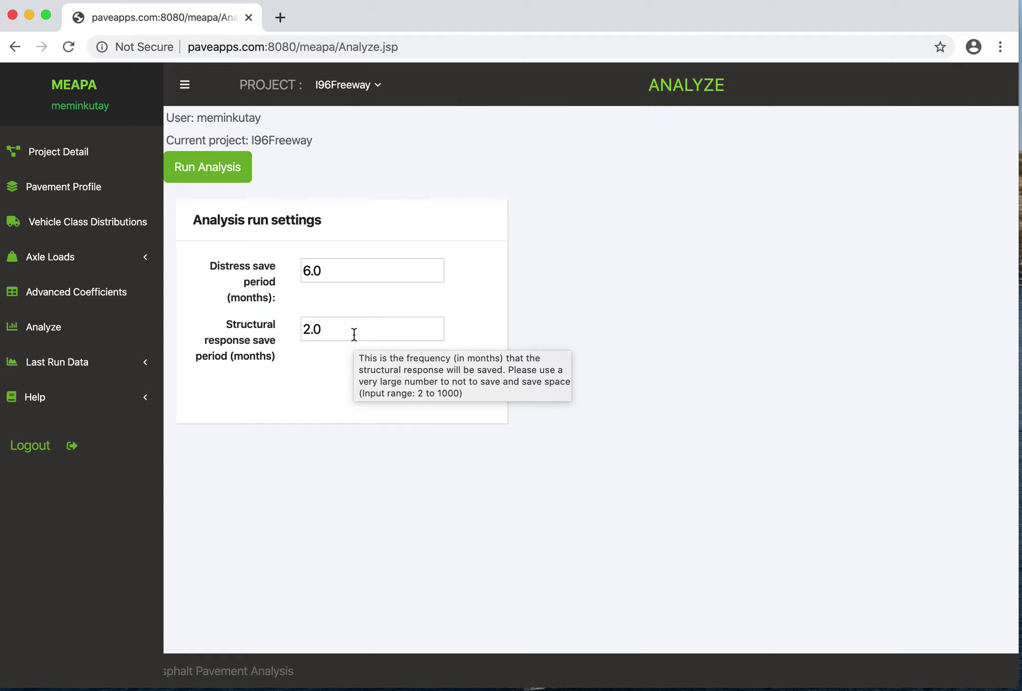
{"action": "left_click", "coordinate": [354, 334]}
{"action": "key", "text": "super+a"}
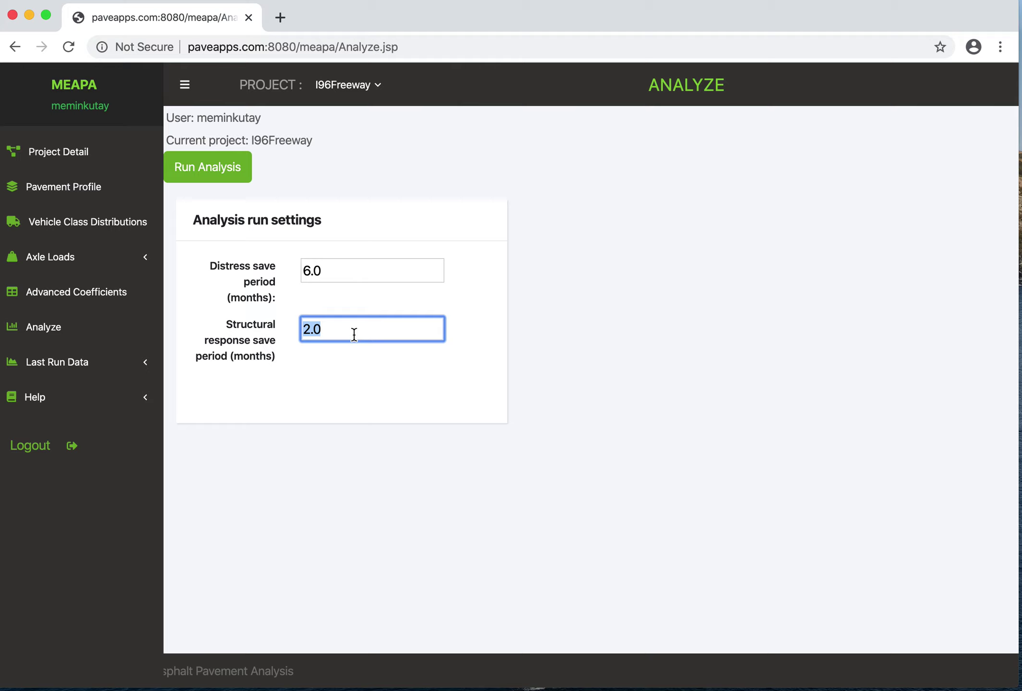
{"action": "key", "text": "BackSpace"}
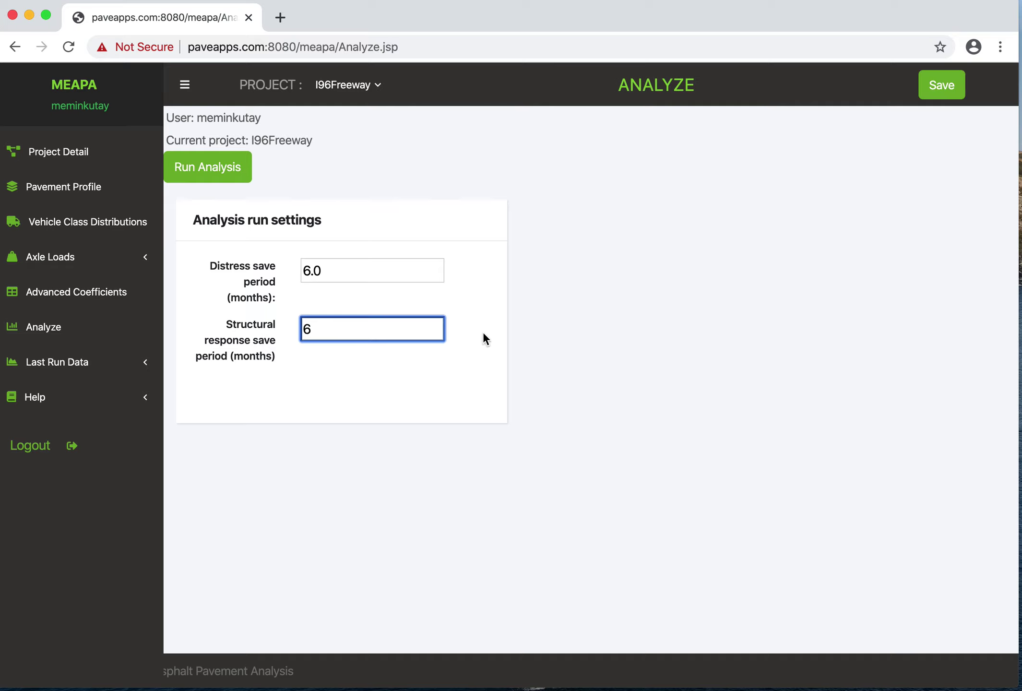
{"action": "left_click", "coordinate": [935, 92]}
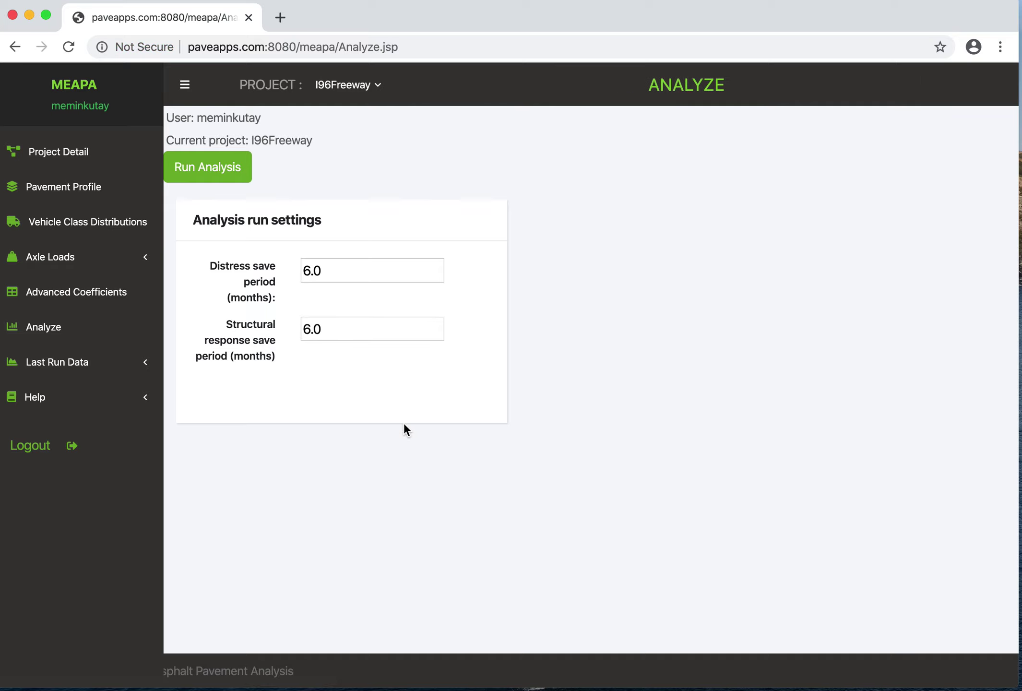
- Save the structural response save period as 240 months and run the analysis for the I96Freeway project
{"action": "double_click", "coordinate": [330, 330]}
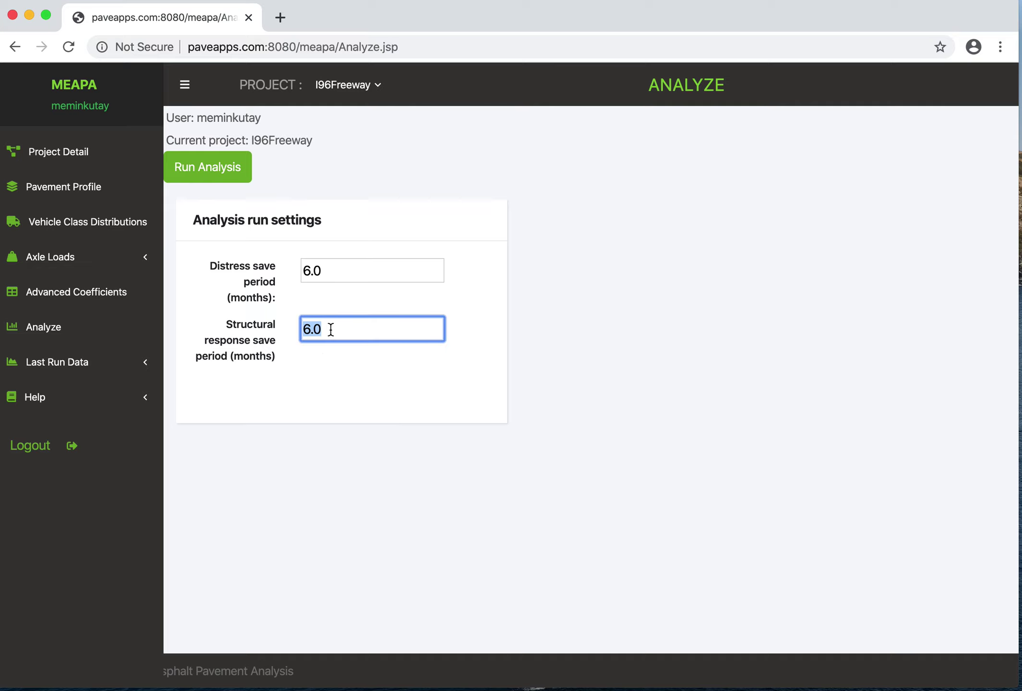
{"action": "type", "text": "240"}
{"action": "left_click", "coordinate": [940, 96]}
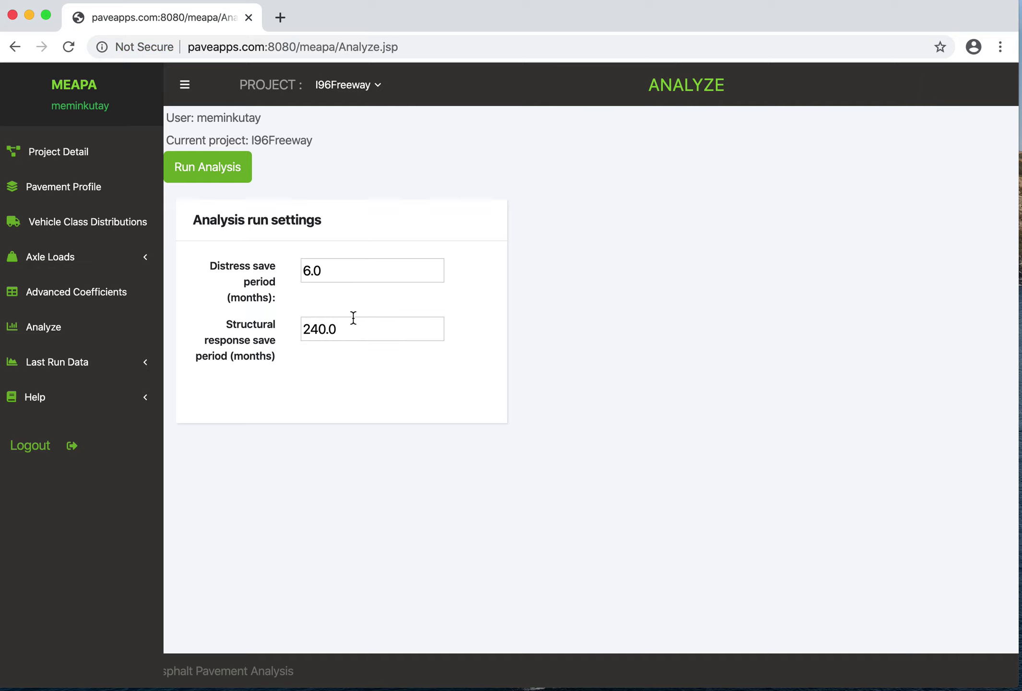
{"action": "left_click", "coordinate": [225, 167]}
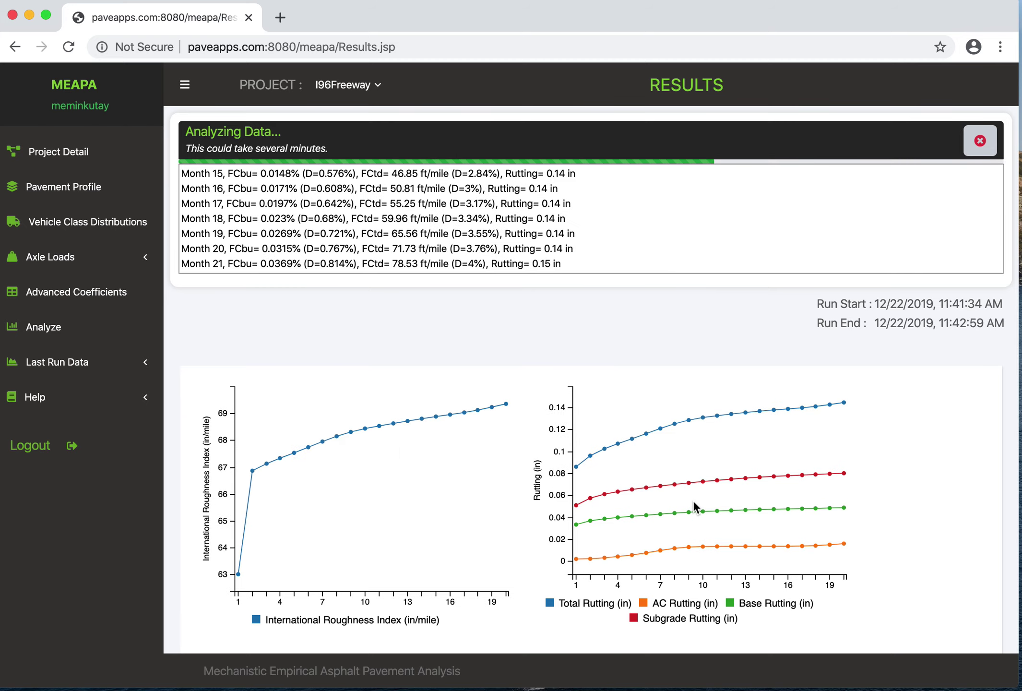
- Toggle the Total Rutting and AC Rutting series off and back on in the rutting chart while the analysis runs
{"action": "scroll", "coordinate": [540, 529], "scroll_direction": "down", "scroll_amount": 6}
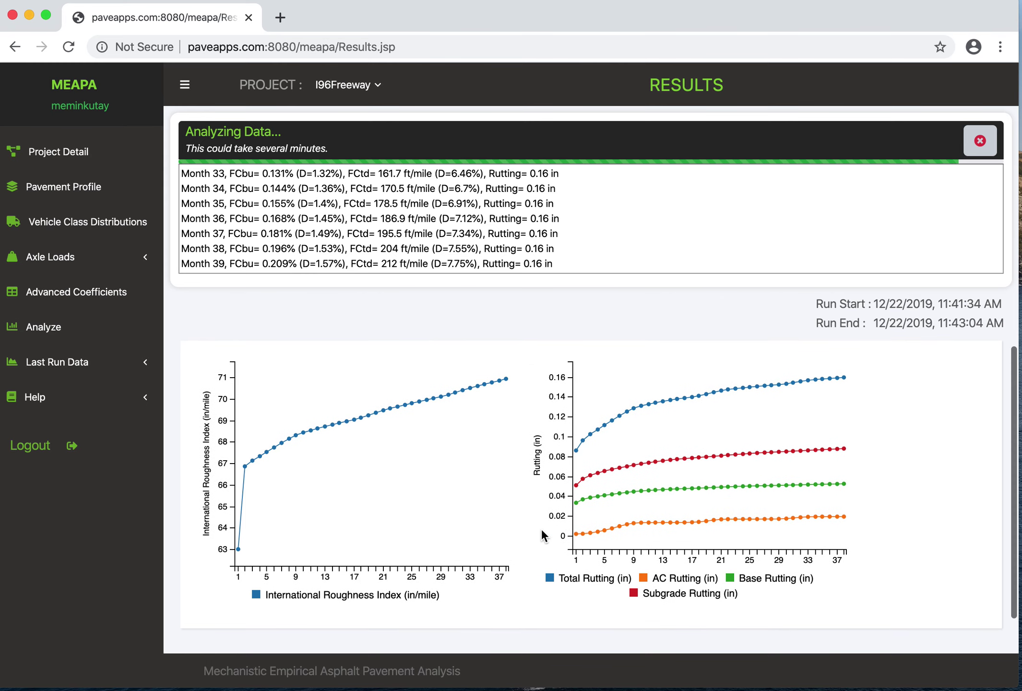
{"action": "left_click", "coordinate": [585, 580]}
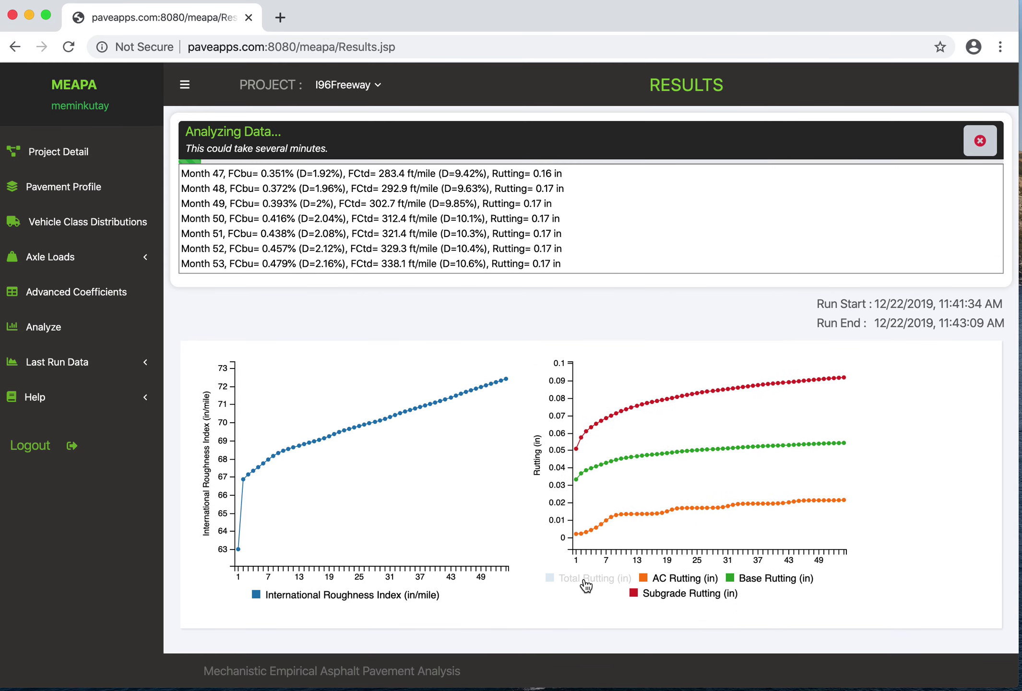
{"action": "left_click", "coordinate": [586, 581]}
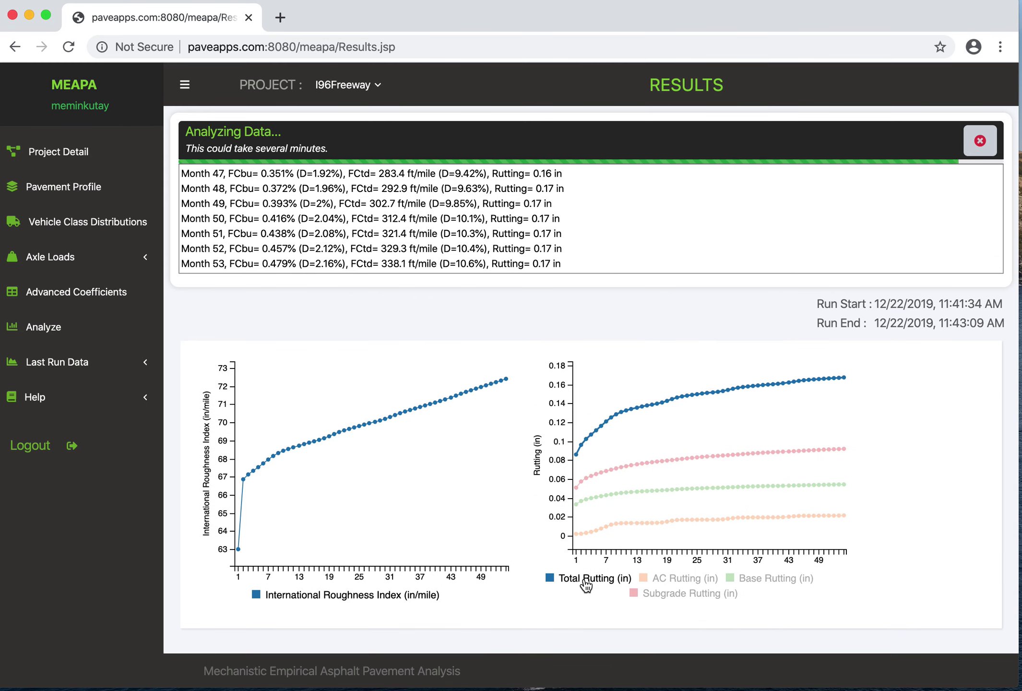
{"action": "left_click", "coordinate": [661, 579]}
{"action": "left_click", "coordinate": [661, 578]}
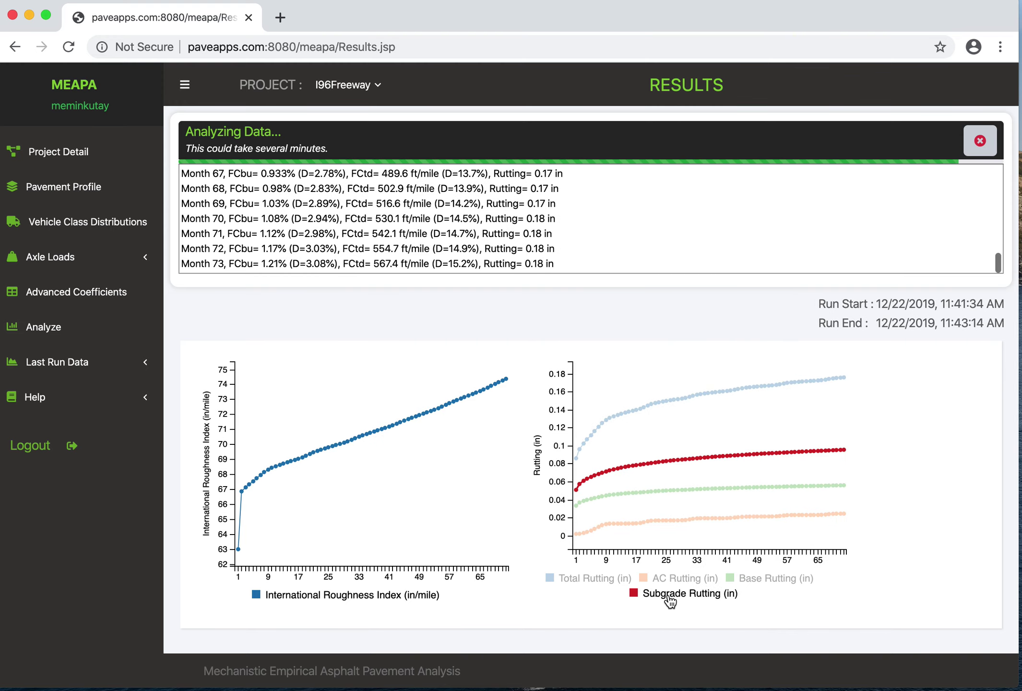
{"action": "mouse_move", "coordinate": [733, 521]}
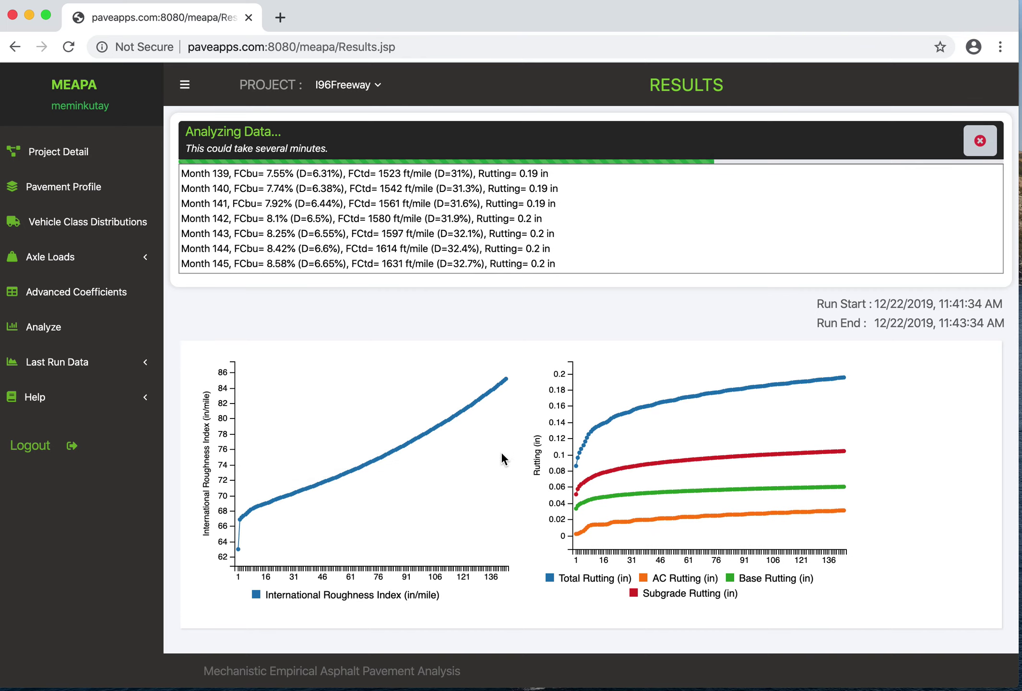
{"action": "mouse_move", "coordinate": [498, 383]}
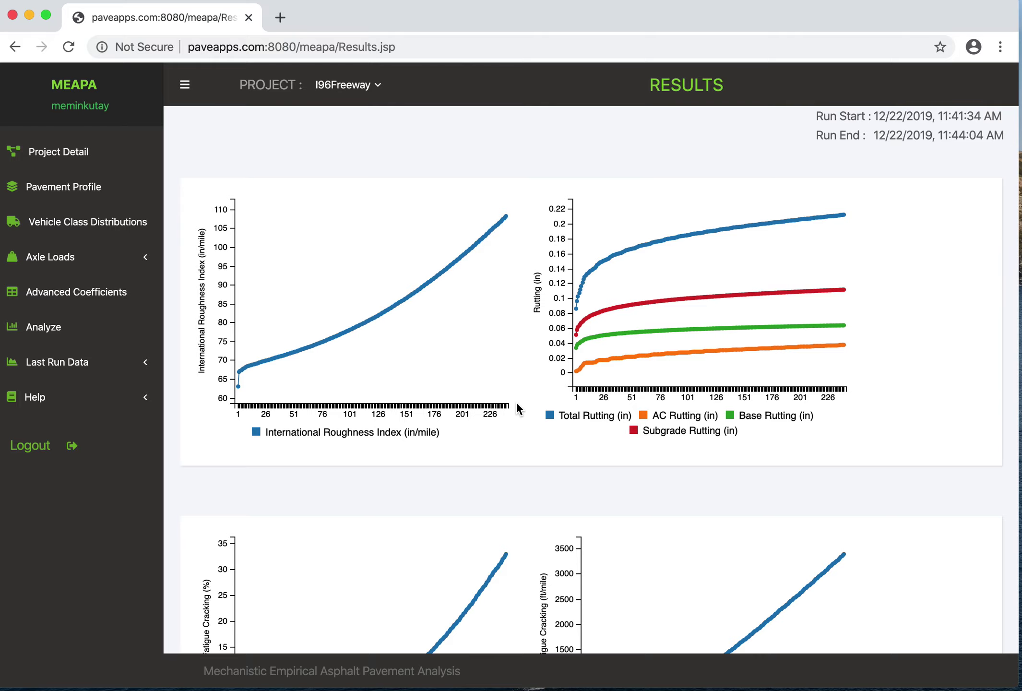
- Examine the roughness, rutting, bottom-up and top-down fatigue, thermal and reflective cracking charts of the finished run
{"action": "scroll", "coordinate": [516, 401], "scroll_direction": "down", "scroll_amount": 10}
{"action": "scroll", "coordinate": [516, 401], "scroll_direction": "up", "scroll_amount": 7}
{"action": "scroll", "coordinate": [516, 400], "scroll_direction": "up", "scroll_amount": 3}
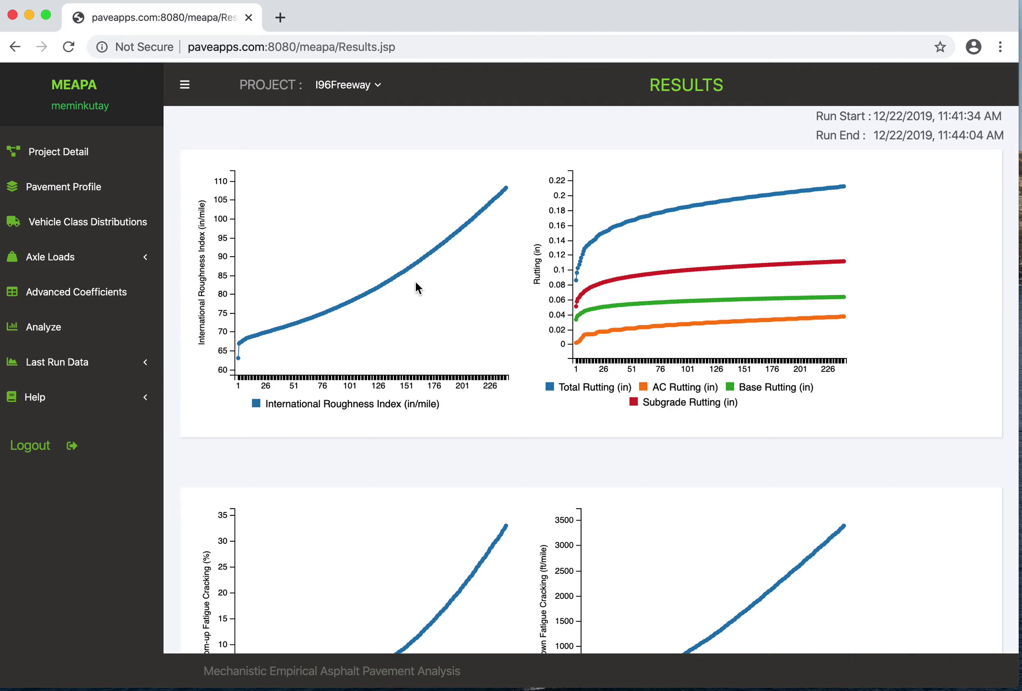
{"action": "scroll", "coordinate": [659, 314], "scroll_direction": "down", "scroll_amount": 5}
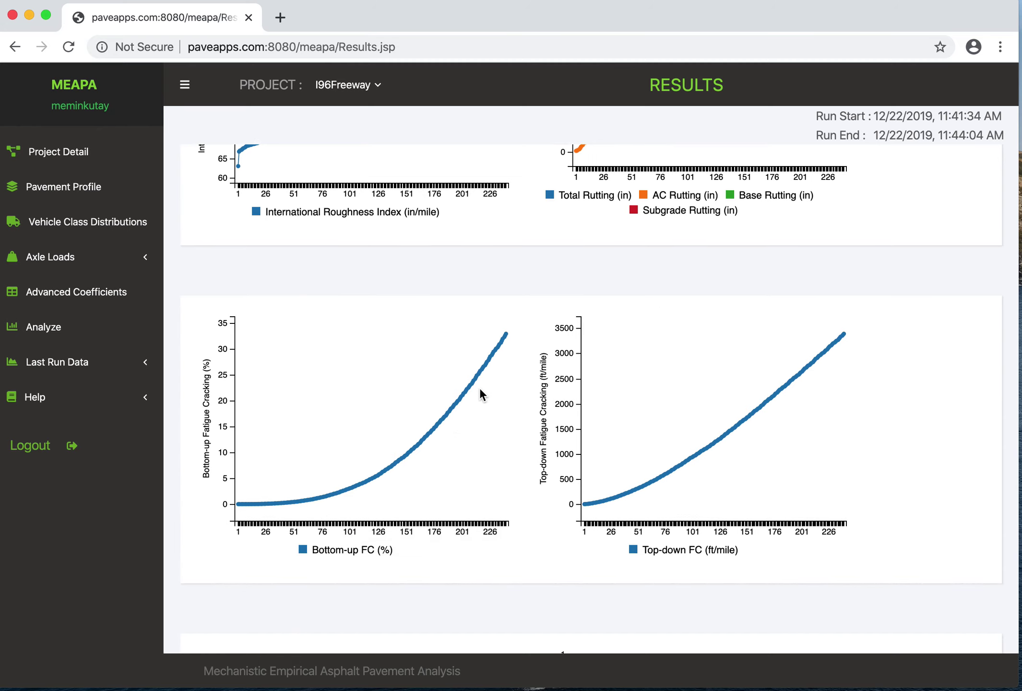
{"action": "scroll", "coordinate": [748, 424], "scroll_direction": "down", "scroll_amount": 3}
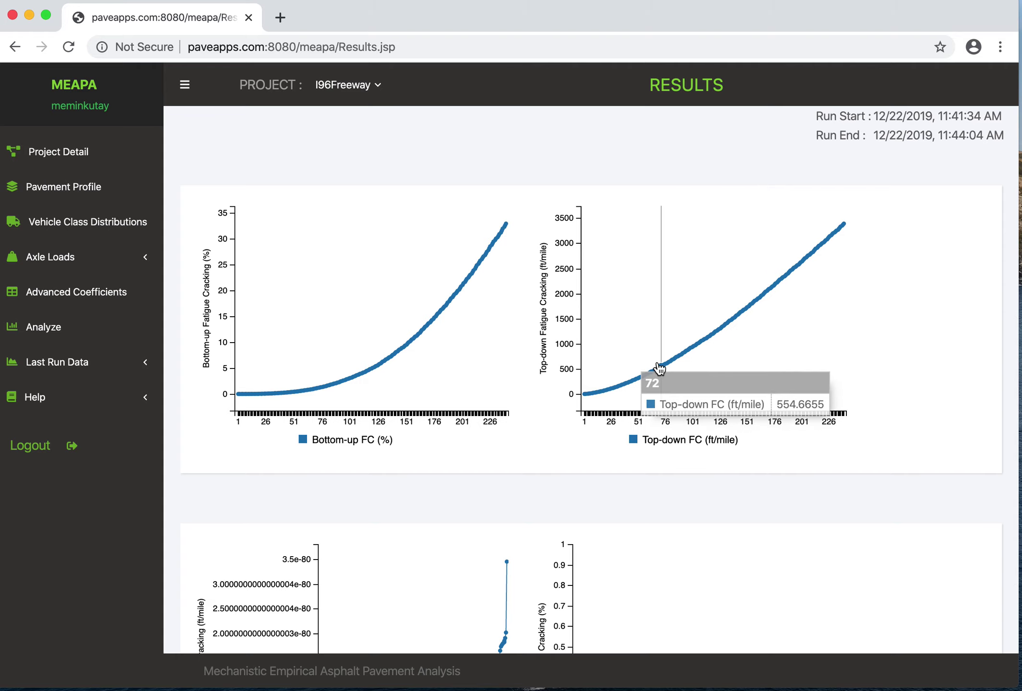
{"action": "scroll", "coordinate": [510, 479], "scroll_direction": "down", "scroll_amount": 2}
{"action": "scroll", "coordinate": [510, 495], "scroll_direction": "down", "scroll_amount": 3}
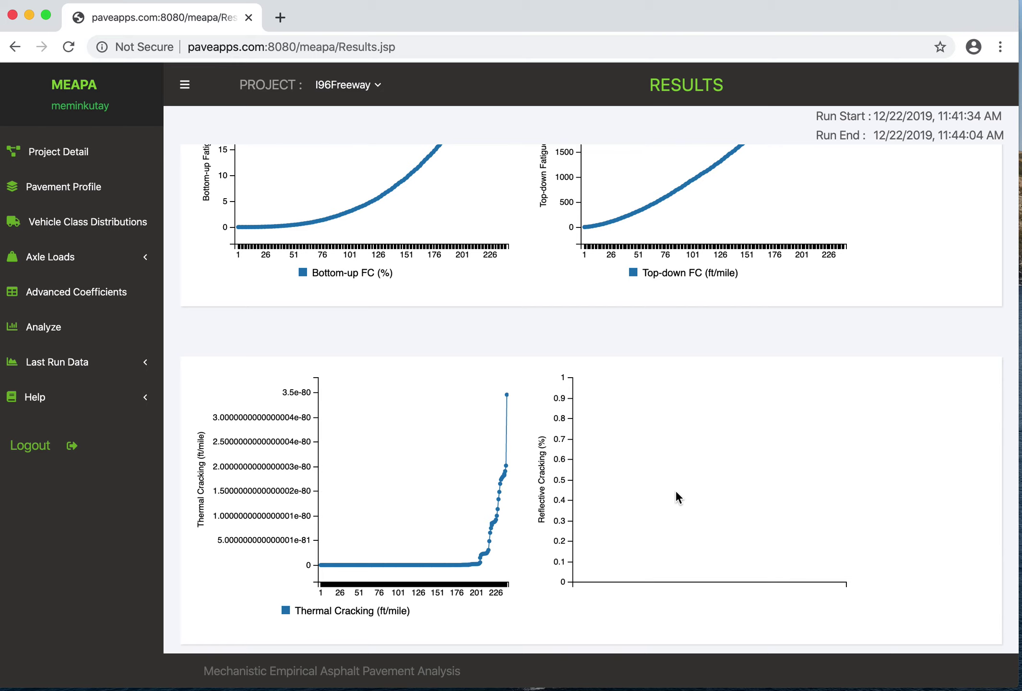
- Return to the first charts and reopen the results view of the last run
{"action": "scroll", "coordinate": [676, 491], "scroll_direction": "up", "scroll_amount": 8}
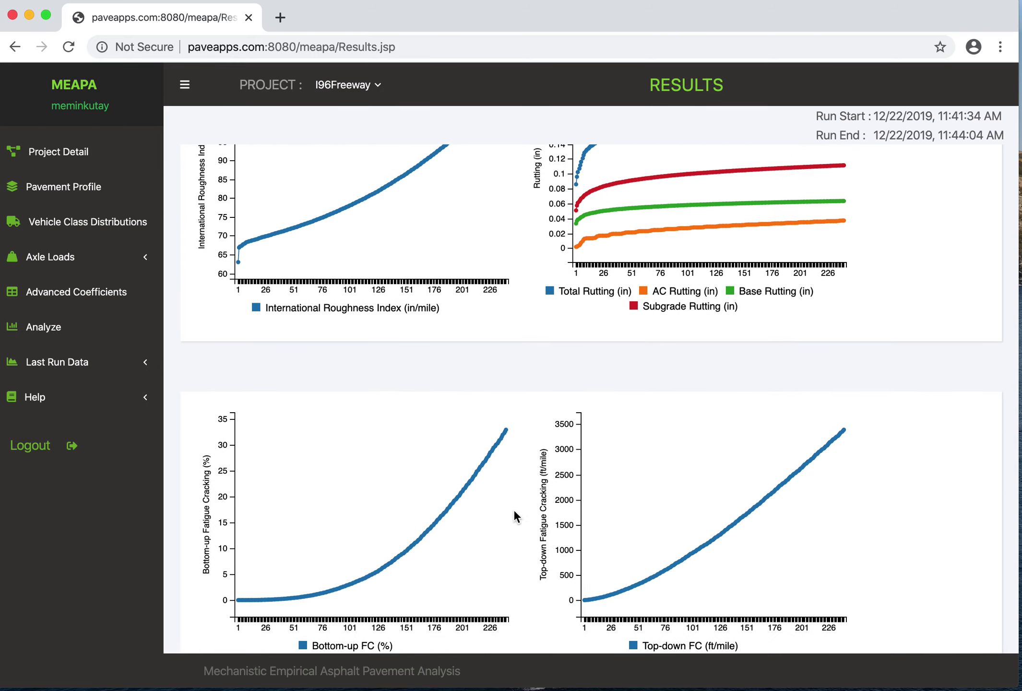
{"action": "scroll", "coordinate": [610, 419], "scroll_direction": "up", "scroll_amount": 3}
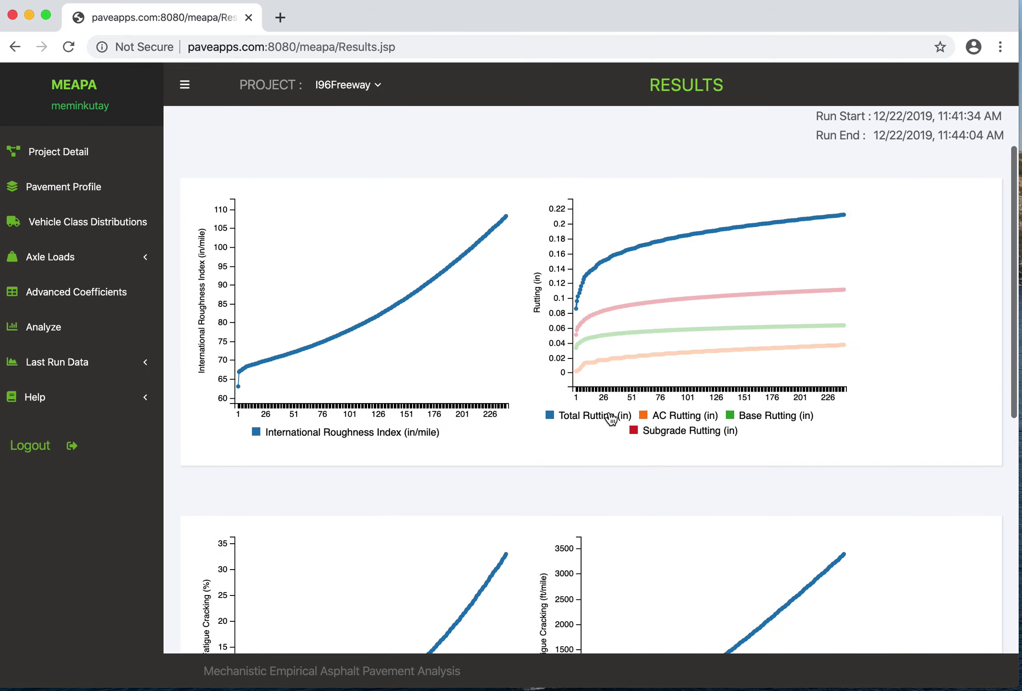
{"action": "left_click", "coordinate": [100, 369]}
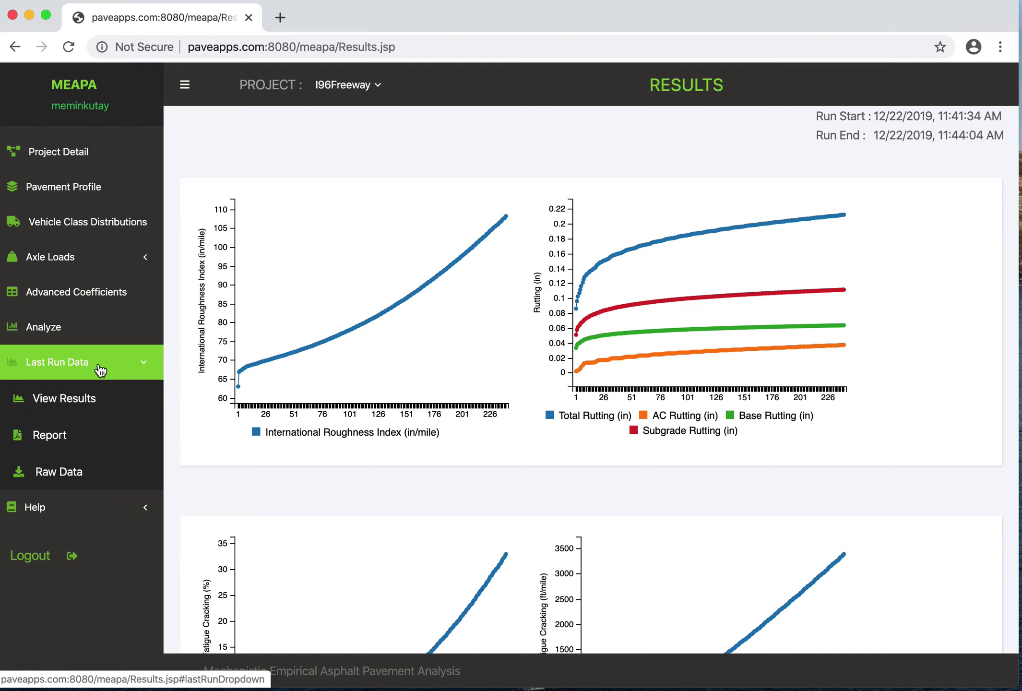
{"action": "left_click", "coordinate": [88, 398]}
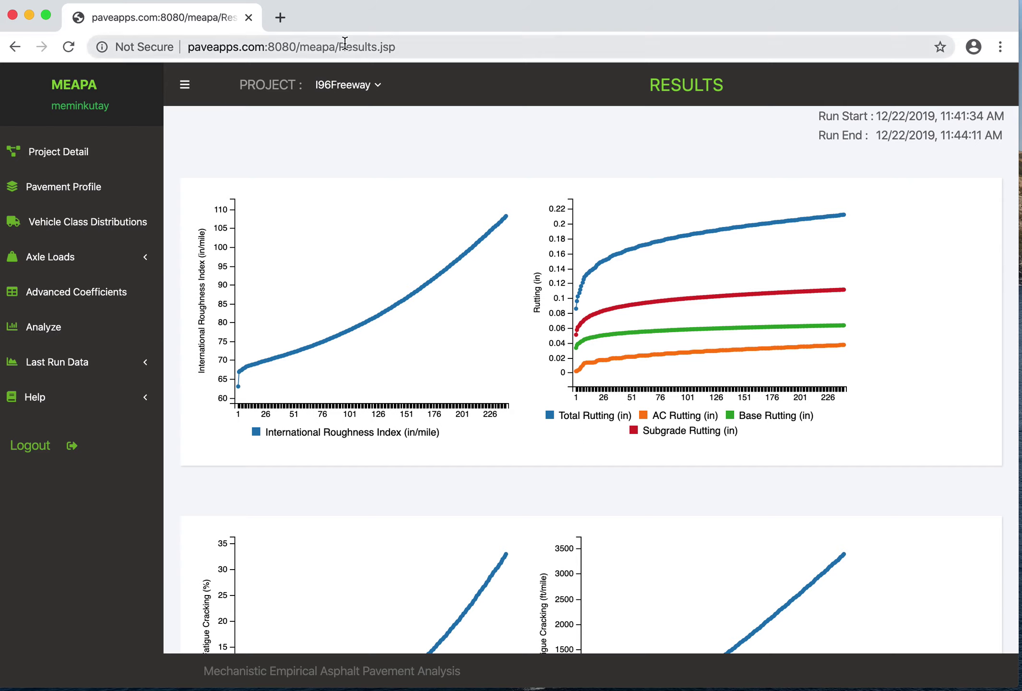
- Download the PDF report of the last run and open the downloaded file
{"action": "left_click", "coordinate": [70, 363]}
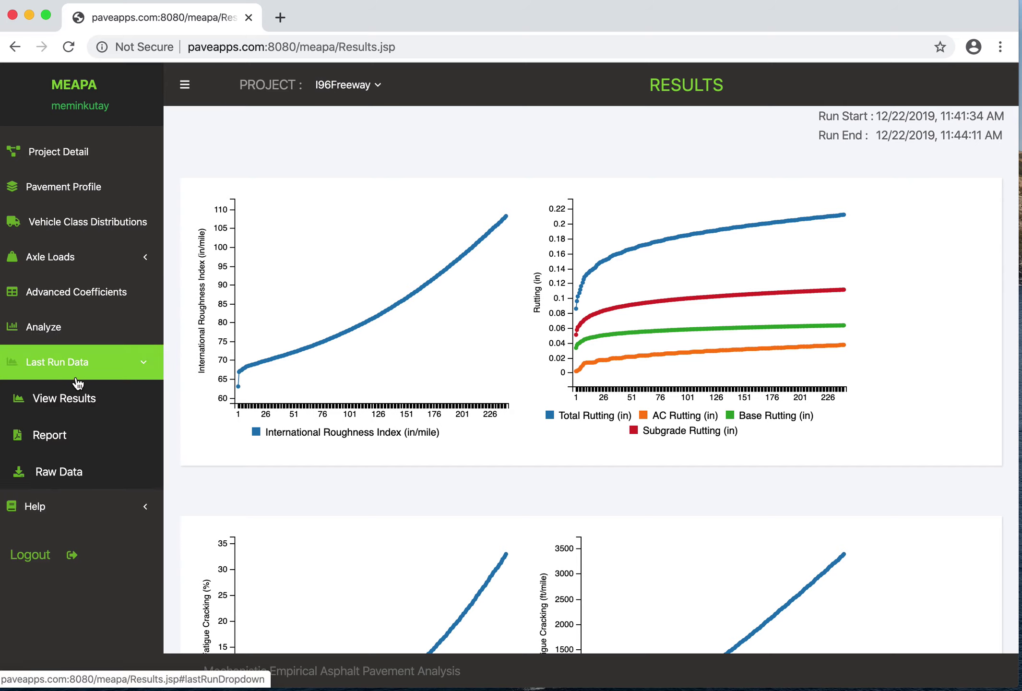
{"action": "left_click", "coordinate": [73, 436]}
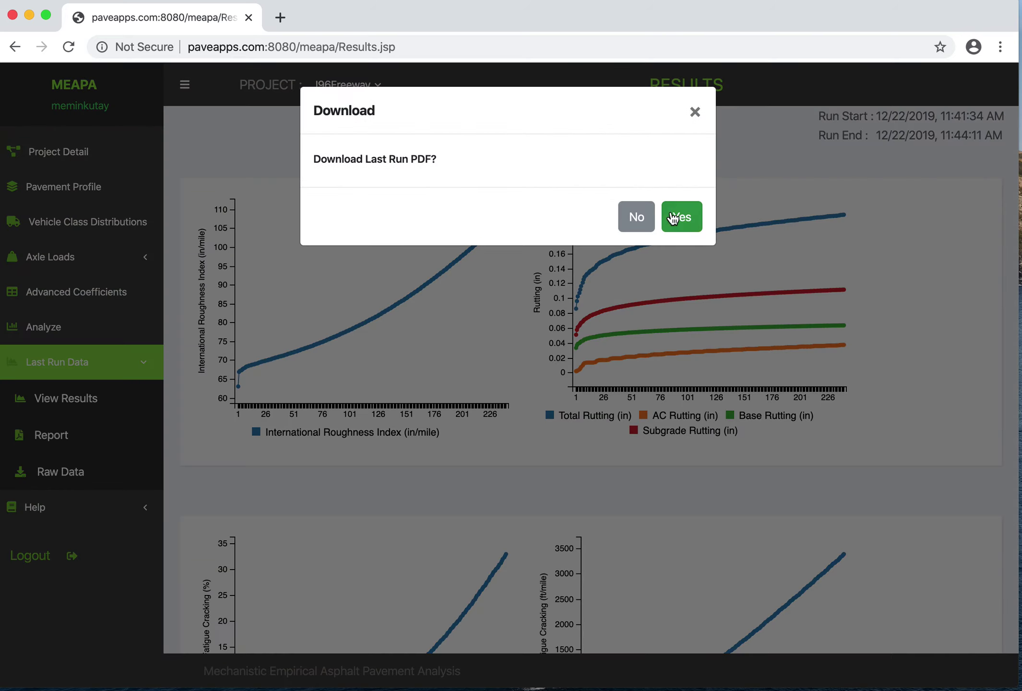
{"action": "left_click", "coordinate": [682, 219]}
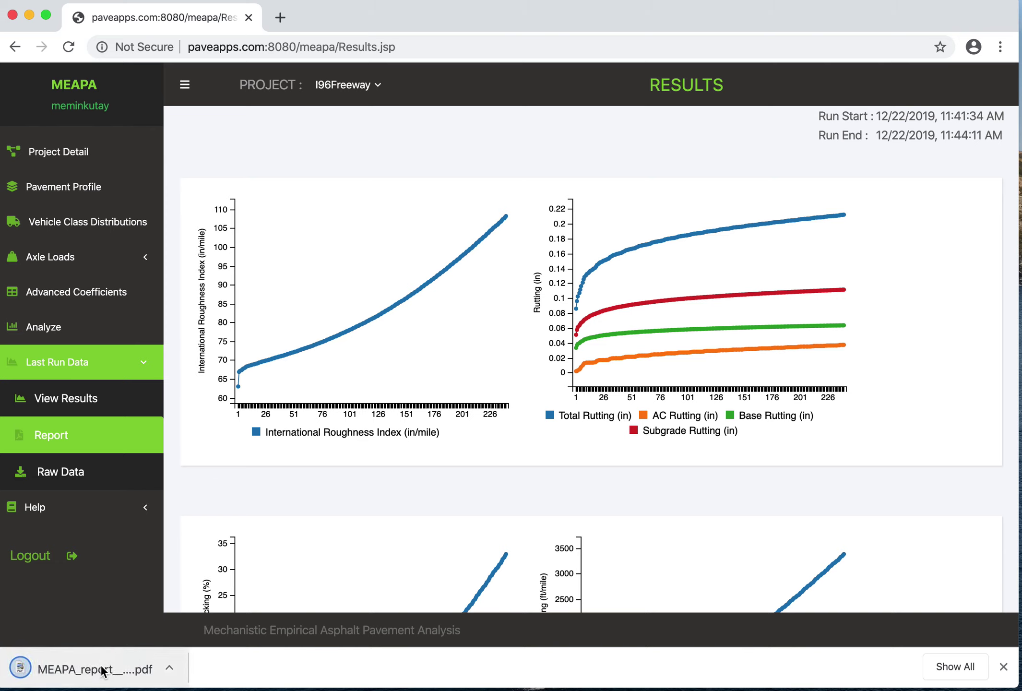
{"action": "left_click", "coordinate": [100, 664]}
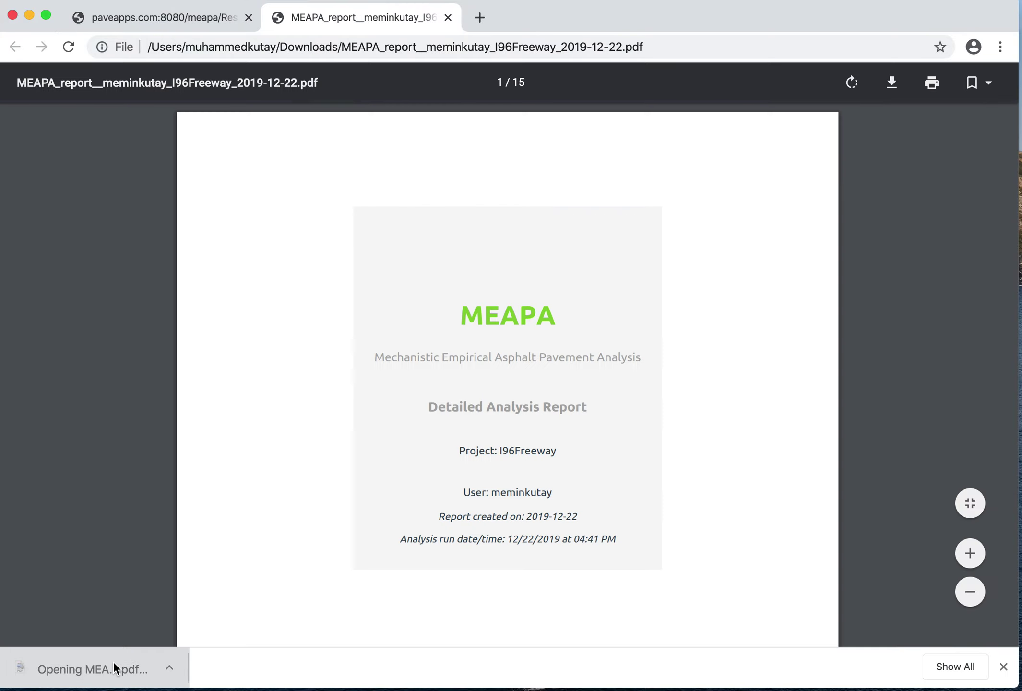
- Read the report's cover, project properties, layer profile and the pavement analysis charts for roughness, rutting and cracking
{"action": "scroll", "coordinate": [712, 398], "scroll_direction": "down", "scroll_amount": 5}
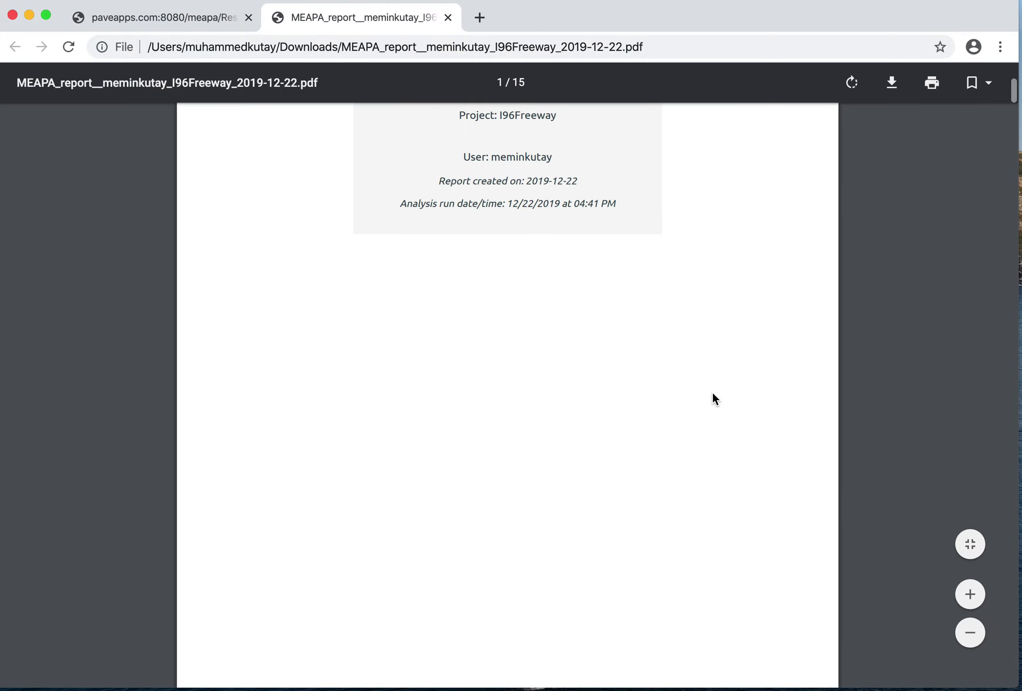
{"action": "scroll", "coordinate": [712, 398], "scroll_direction": "down", "scroll_amount": 5}
{"action": "scroll", "coordinate": [712, 398], "scroll_direction": "up", "scroll_amount": 10}
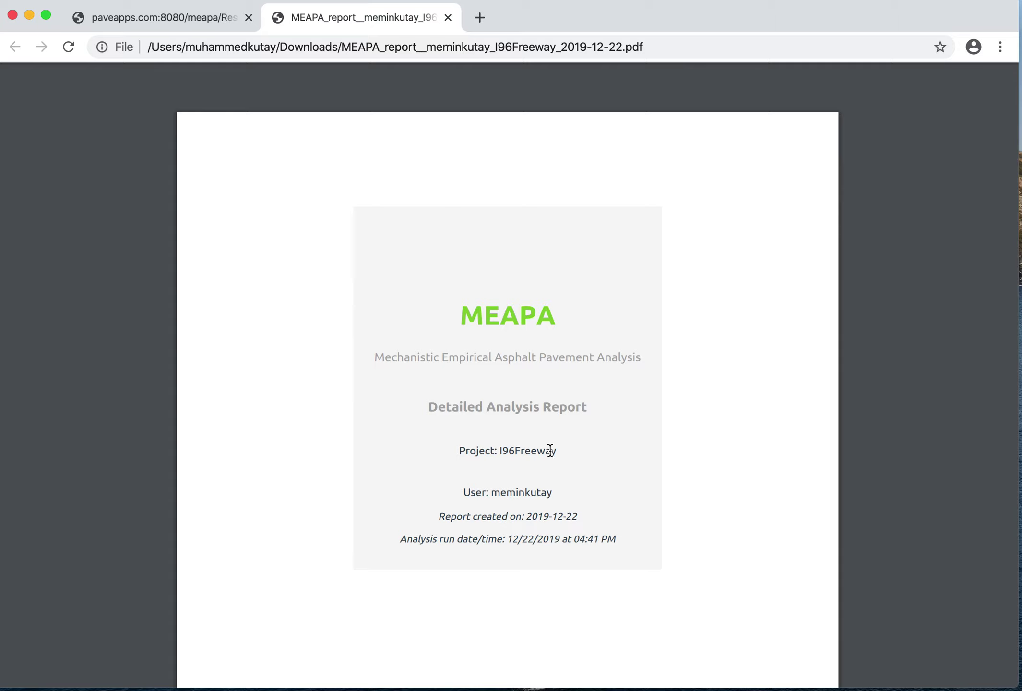
{"action": "scroll", "coordinate": [554, 515], "scroll_direction": "down", "scroll_amount": 2}
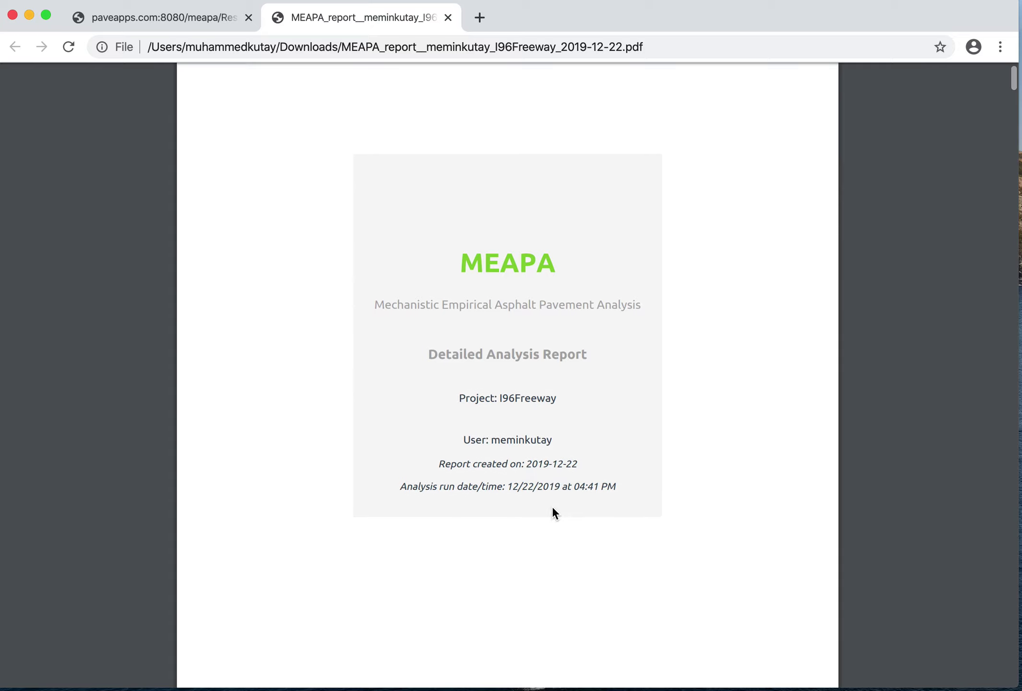
{"action": "scroll", "coordinate": [589, 505], "scroll_direction": "down", "scroll_amount": 10}
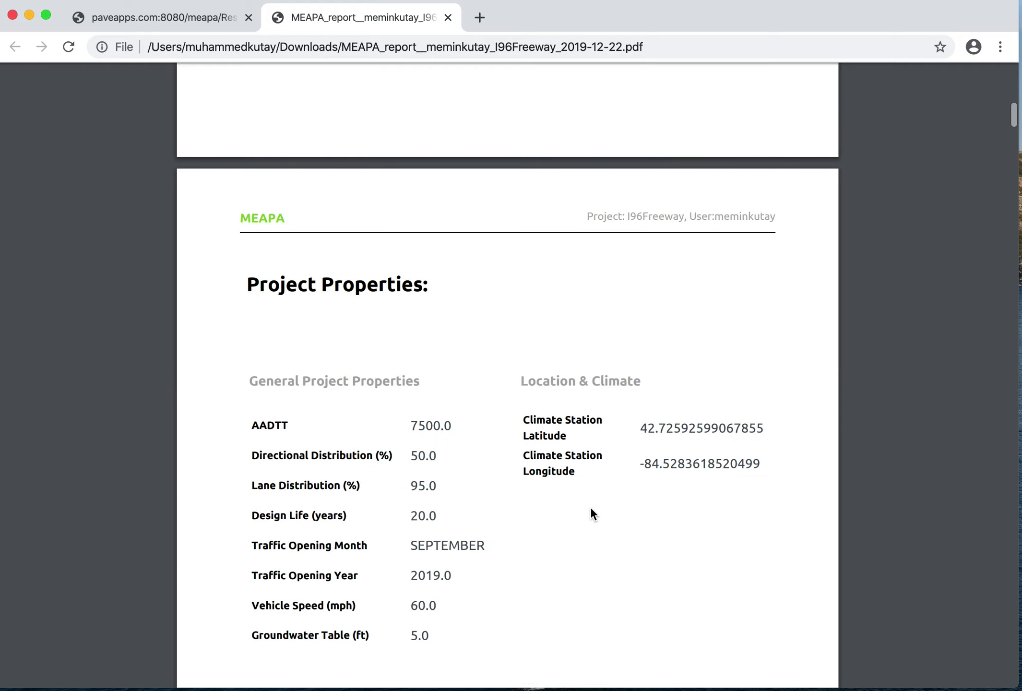
{"action": "scroll", "coordinate": [591, 509], "scroll_direction": "down", "scroll_amount": 10}
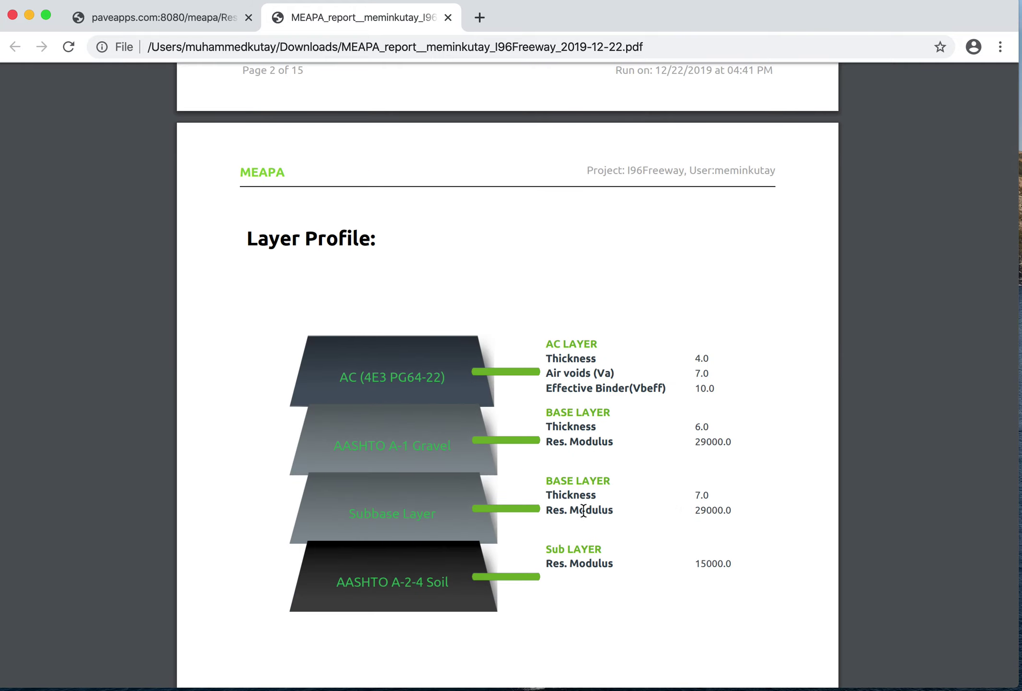
{"action": "scroll", "coordinate": [584, 486], "scroll_direction": "down", "scroll_amount": 10}
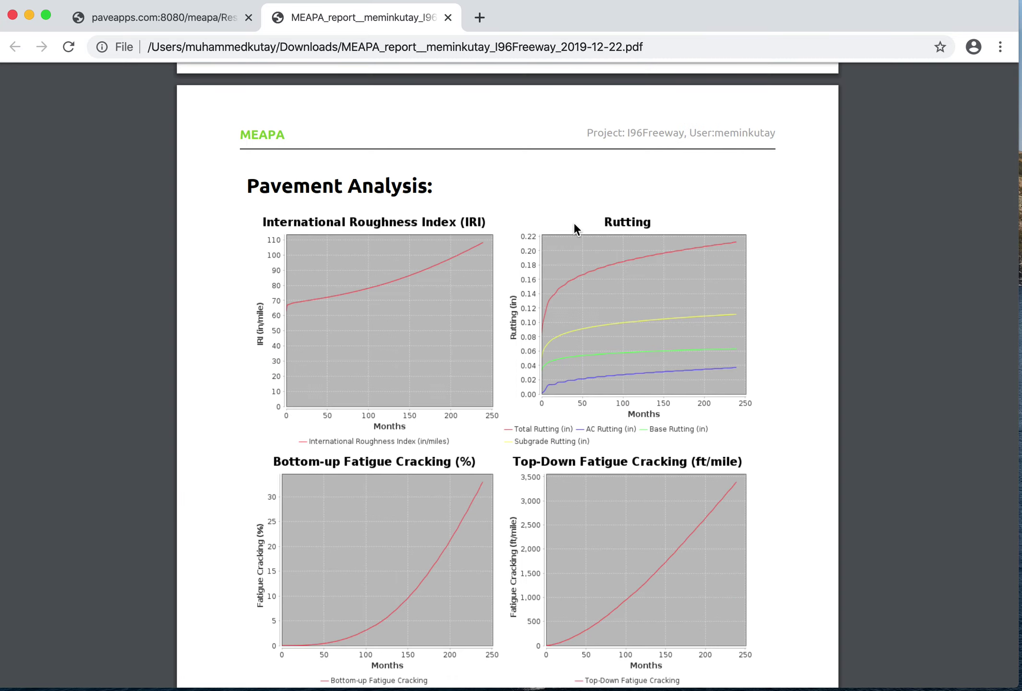
{"action": "scroll", "coordinate": [519, 410], "scroll_direction": "down", "scroll_amount": 5}
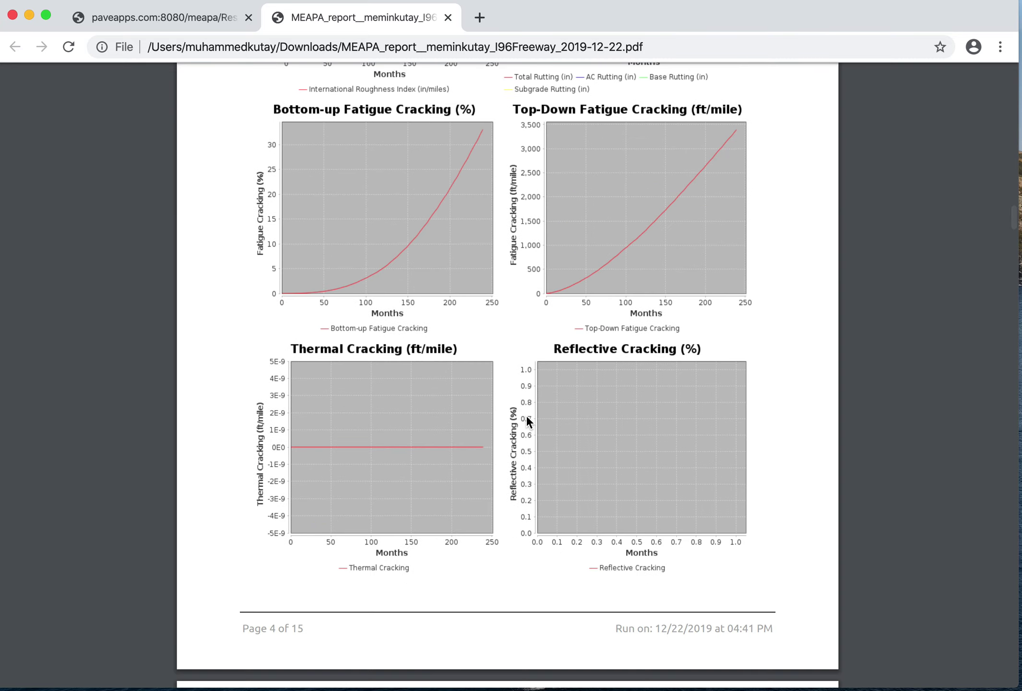
- Read the AC, base and subgrade layer property pages and the vehicle class and monthly distribution tables of the report
{"action": "scroll", "coordinate": [526, 415], "scroll_direction": "down", "scroll_amount": 8}
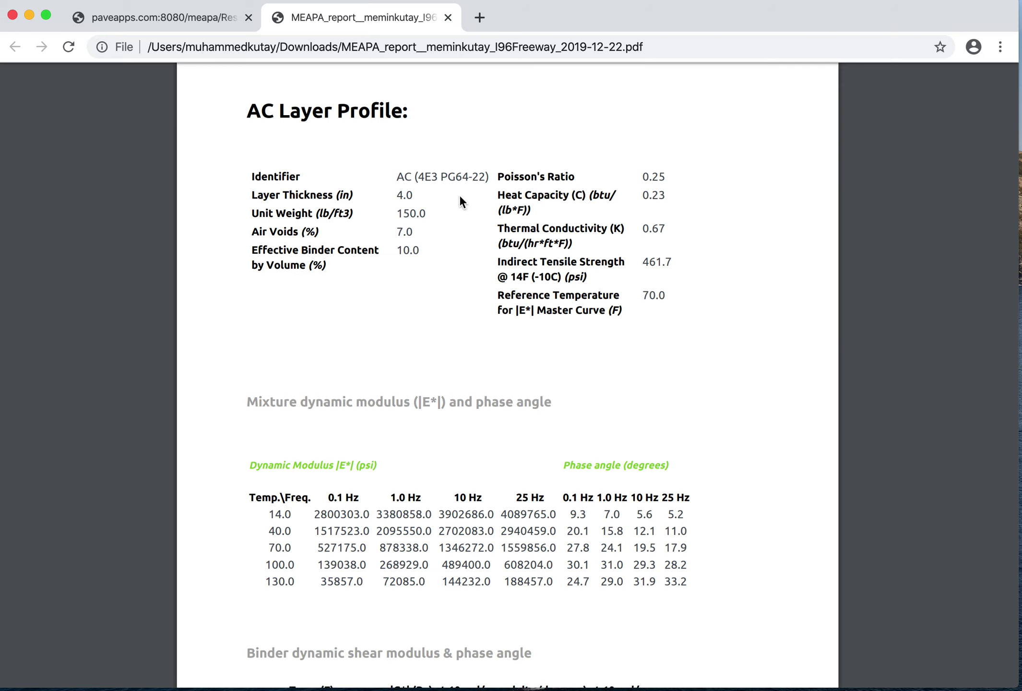
{"action": "scroll", "coordinate": [493, 432], "scroll_direction": "down", "scroll_amount": 10}
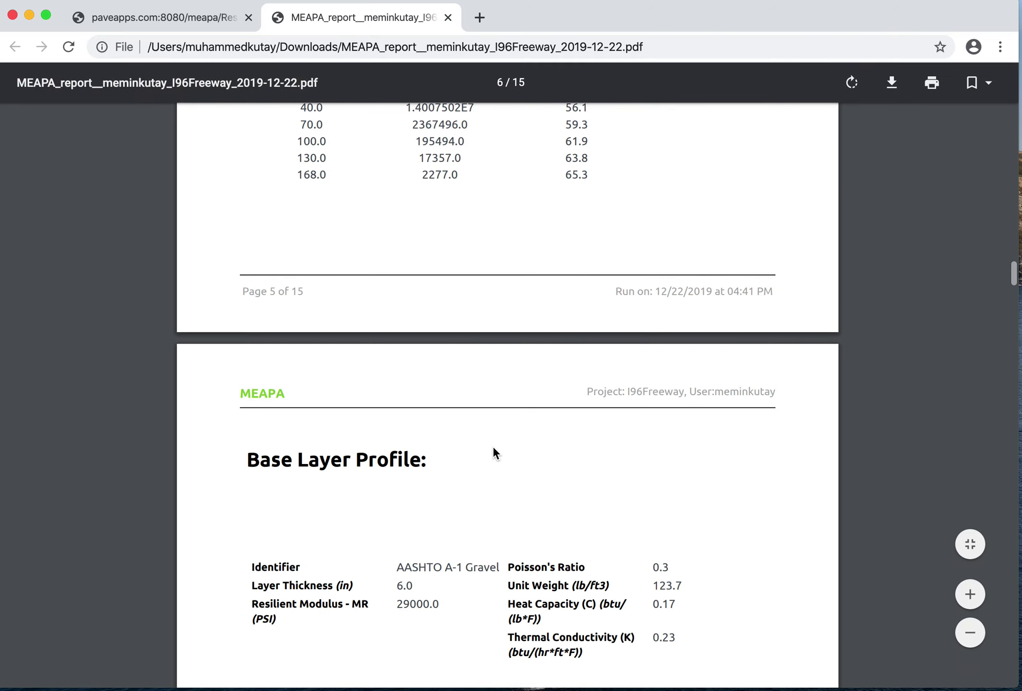
{"action": "scroll", "coordinate": [455, 477], "scroll_direction": "down", "scroll_amount": 15}
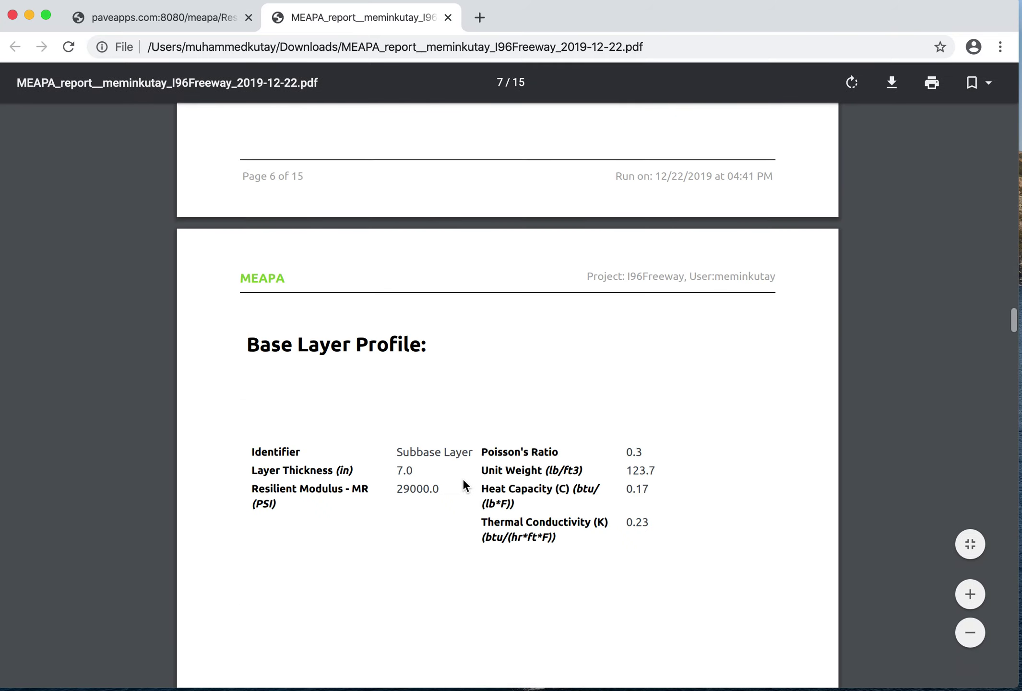
{"action": "scroll", "coordinate": [470, 470], "scroll_direction": "down", "scroll_amount": 10}
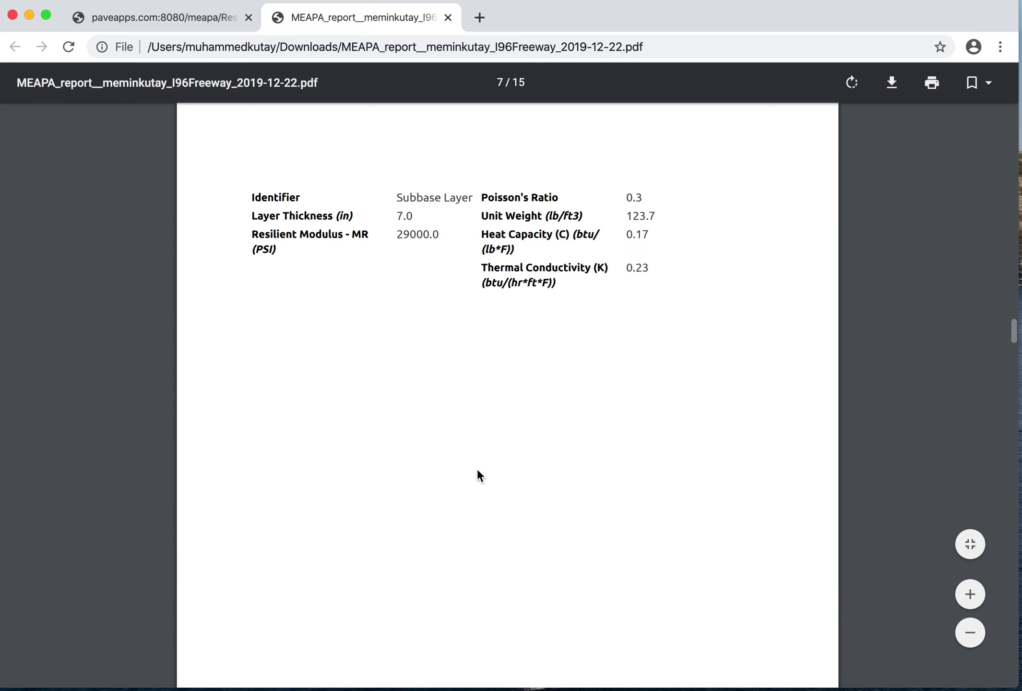
{"action": "scroll", "coordinate": [477, 470], "scroll_direction": "down", "scroll_amount": 15}
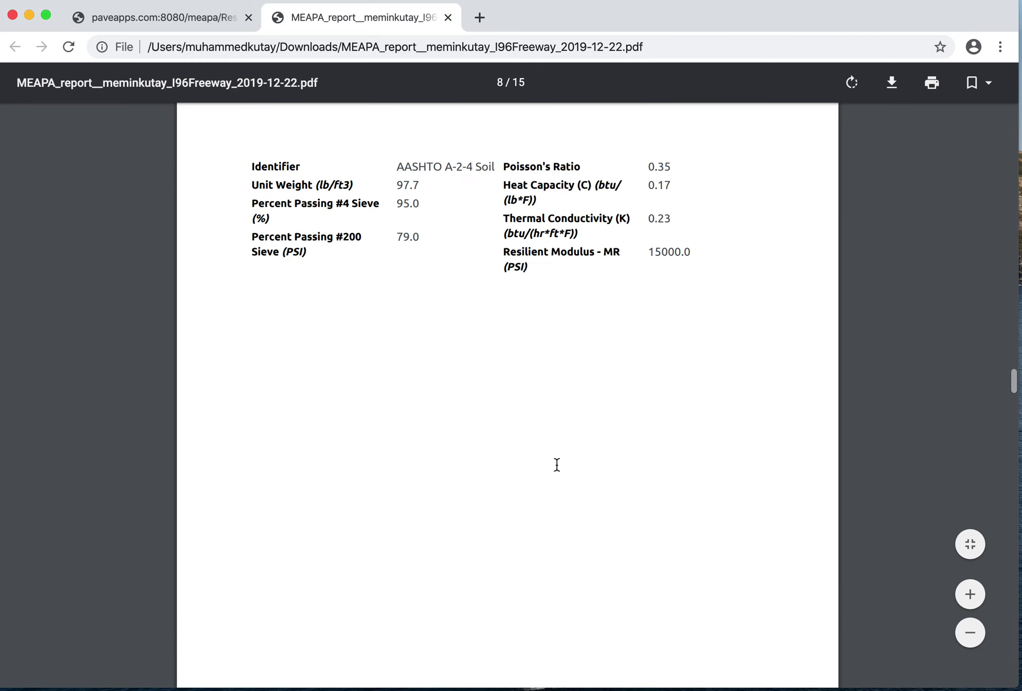
{"action": "scroll", "coordinate": [559, 472], "scroll_direction": "down", "scroll_amount": 5}
{"action": "scroll", "coordinate": [529, 428], "scroll_direction": "down", "scroll_amount": 13}
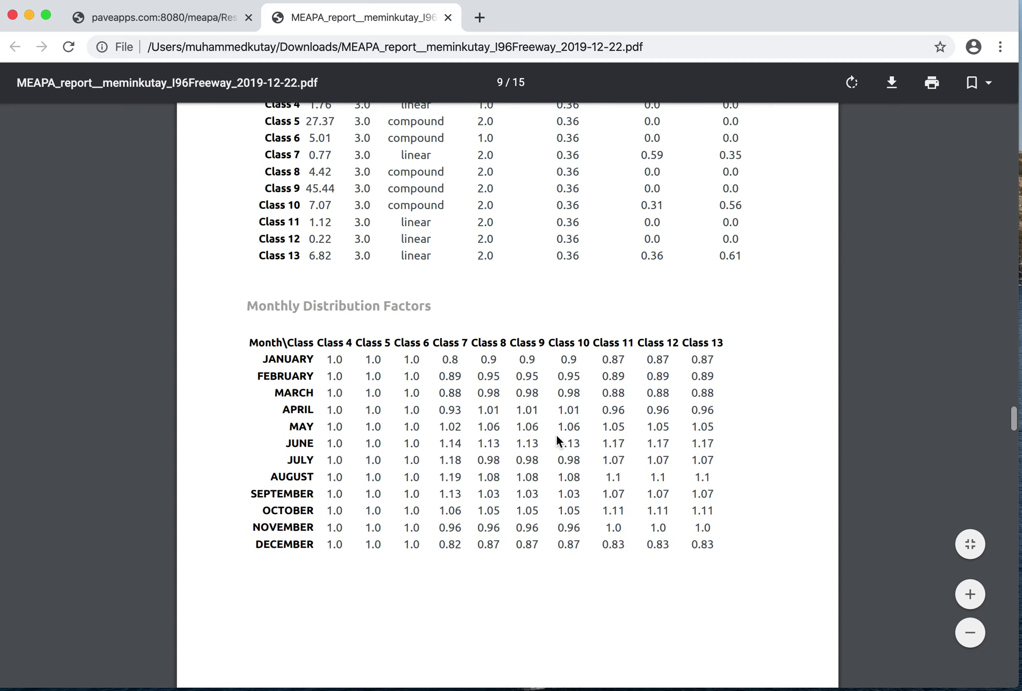
- Examine the report's single to quad axle load charts and the advanced coefficients through the last page, then go back through the earlier pages
{"action": "scroll", "coordinate": [566, 438], "scroll_direction": "down", "scroll_amount": 4}
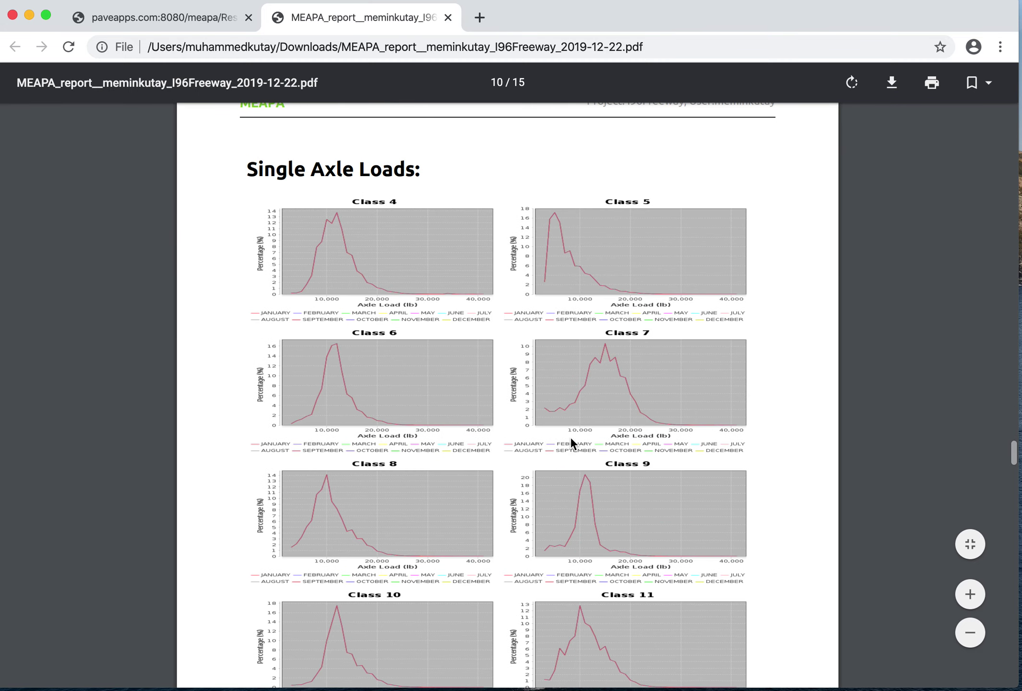
{"action": "scroll", "coordinate": [494, 429], "scroll_direction": "down", "scroll_amount": 2}
{"action": "scroll", "coordinate": [497, 429], "scroll_direction": "down", "scroll_amount": 9}
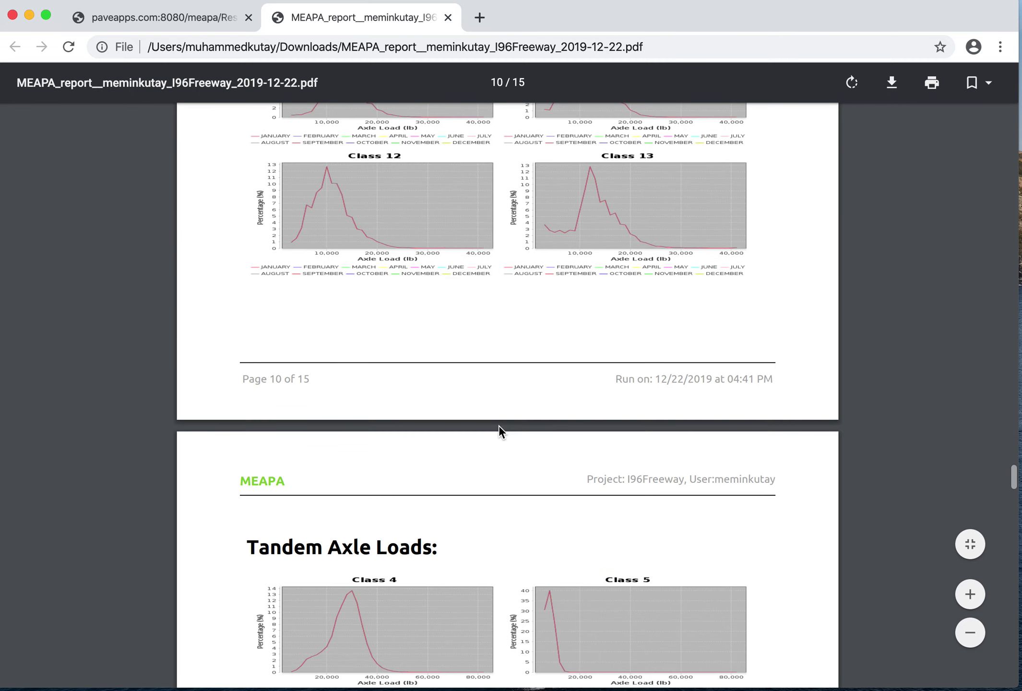
{"action": "scroll", "coordinate": [501, 427], "scroll_direction": "down", "scroll_amount": 20}
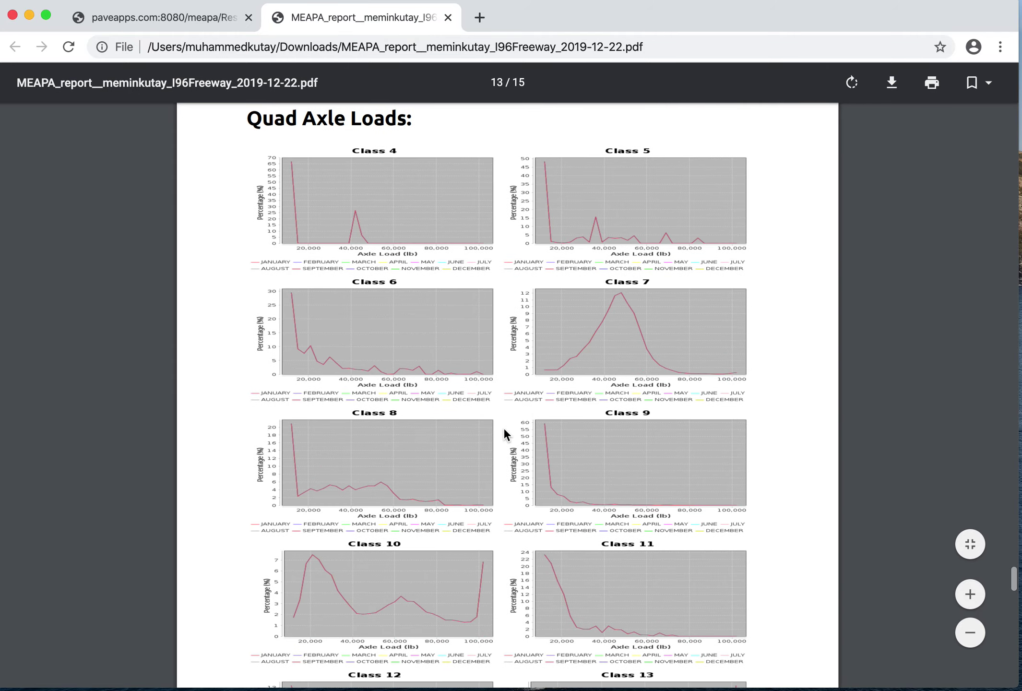
{"action": "scroll", "coordinate": [505, 427], "scroll_direction": "down", "scroll_amount": 8}
{"action": "scroll", "coordinate": [503, 426], "scroll_direction": "up", "scroll_amount": 6}
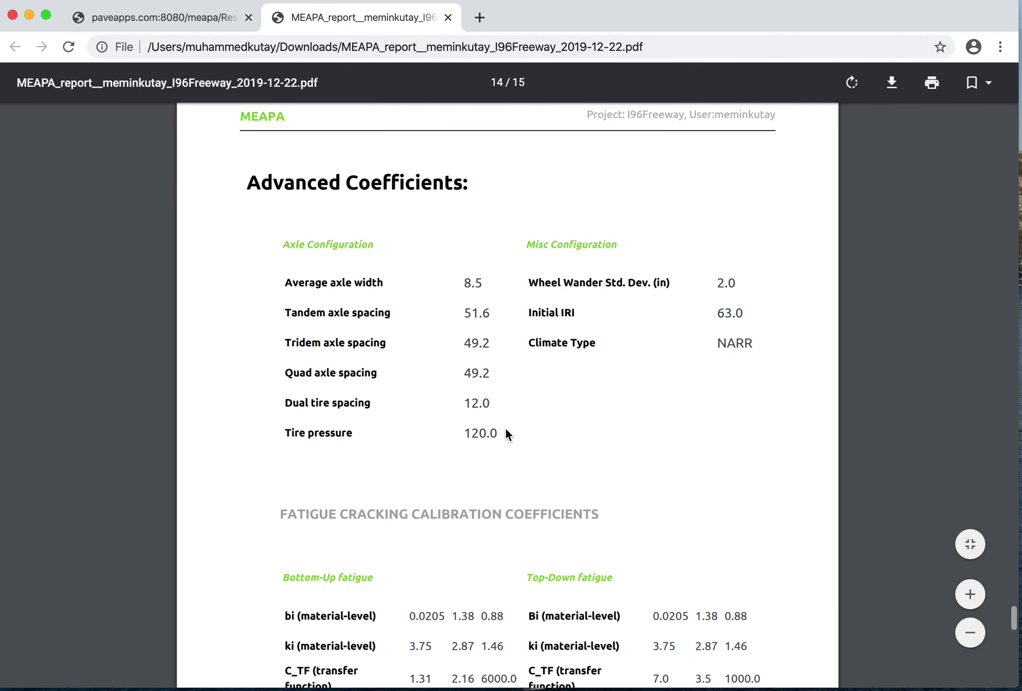
{"action": "scroll", "coordinate": [505, 427], "scroll_direction": "down", "scroll_amount": 13}
{"action": "scroll", "coordinate": [505, 429], "scroll_direction": "down", "scroll_amount": 11}
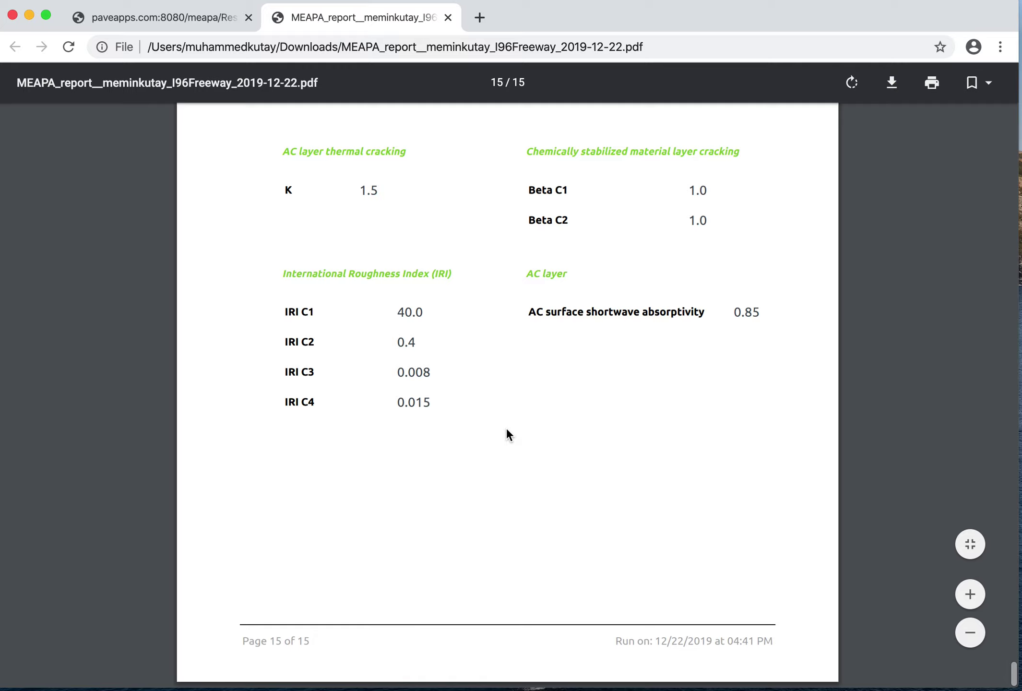
{"action": "scroll", "coordinate": [505, 427], "scroll_direction": "up", "scroll_amount": 20}
{"action": "scroll", "coordinate": [507, 429], "scroll_direction": "up", "scroll_amount": 20}
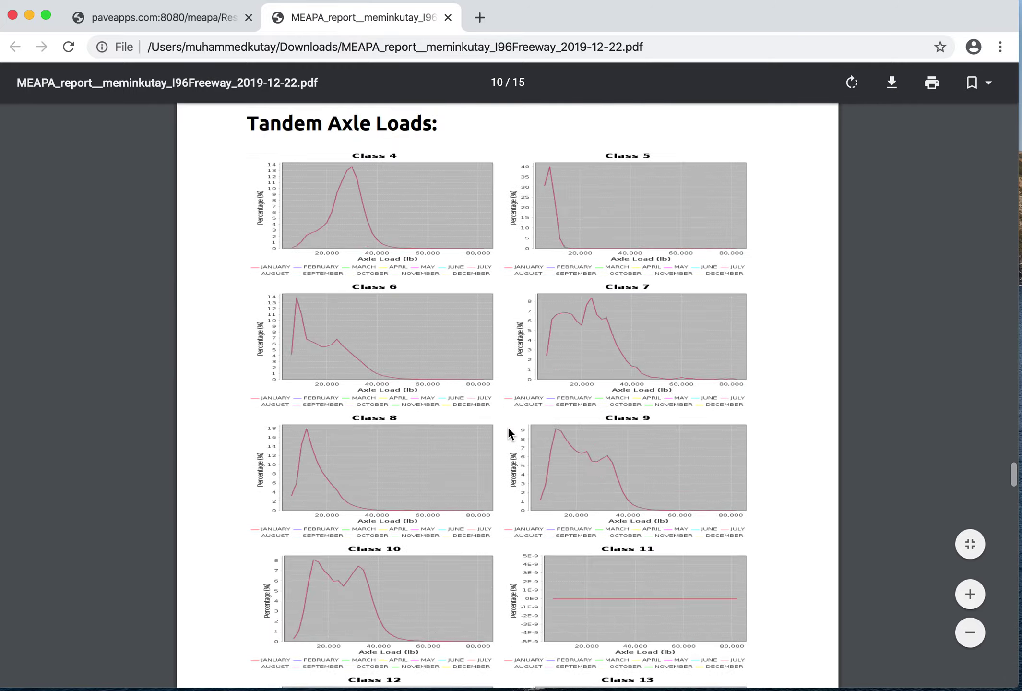
{"action": "scroll", "coordinate": [509, 425], "scroll_direction": "up", "scroll_amount": 10}
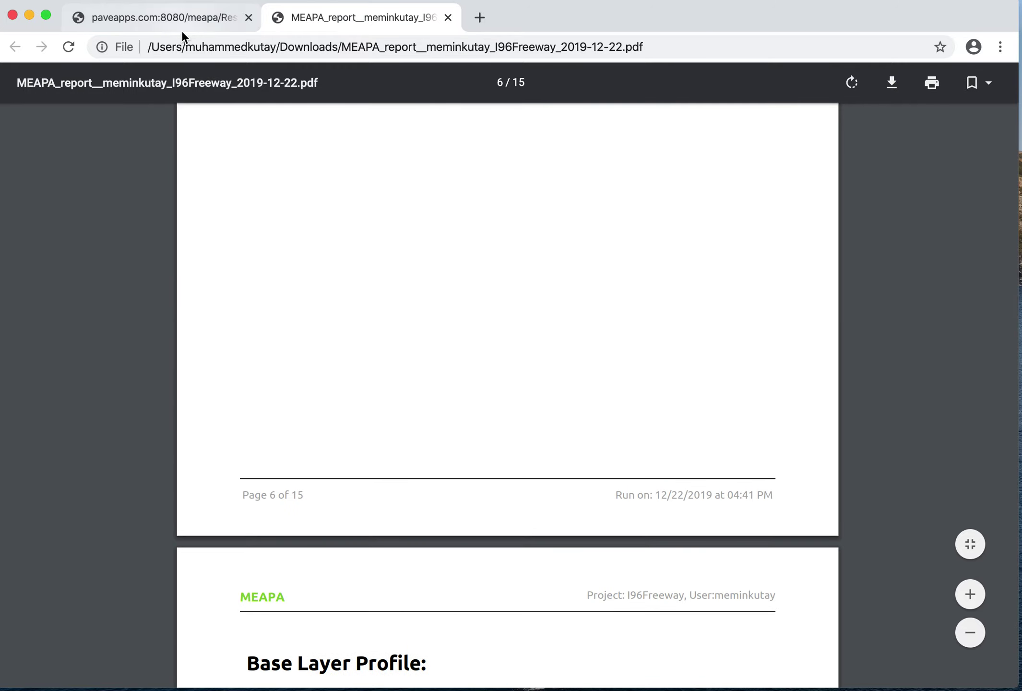
- Download the raw data of the last run from the results page and cancel the duplicate ZIP download
{"action": "left_click", "coordinate": [178, 16]}
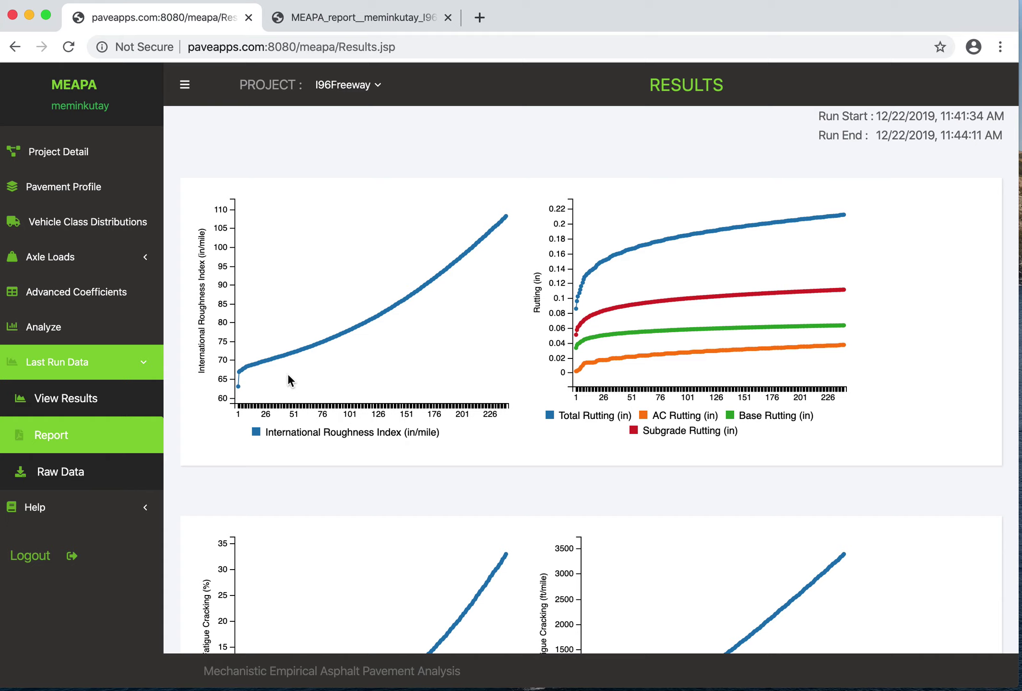
{"action": "left_click", "coordinate": [64, 479]}
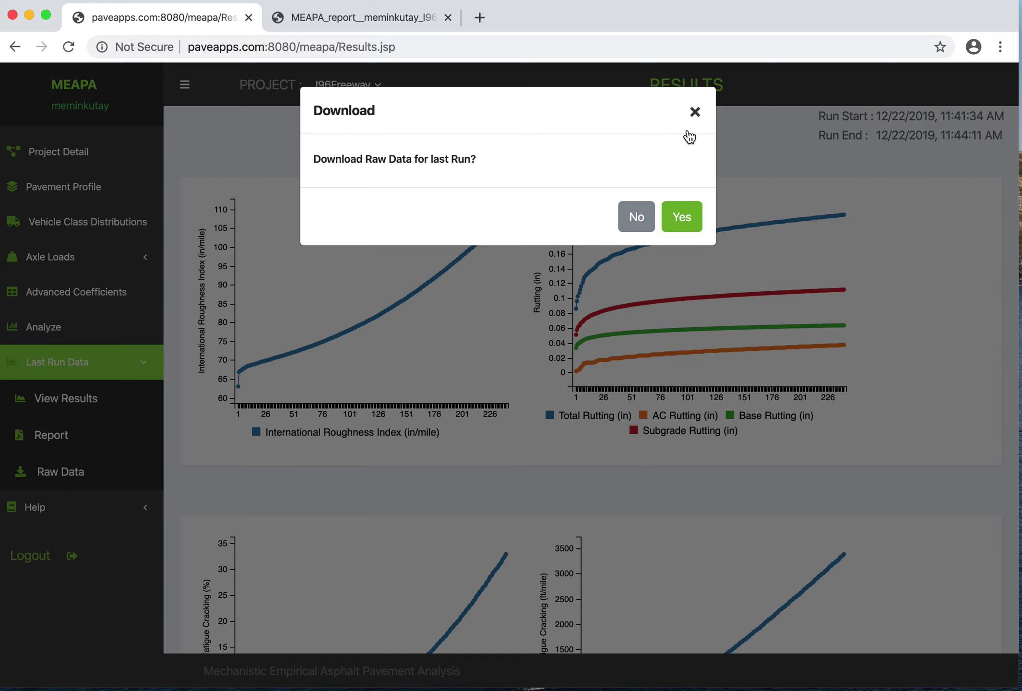
{"action": "left_click", "coordinate": [666, 215]}
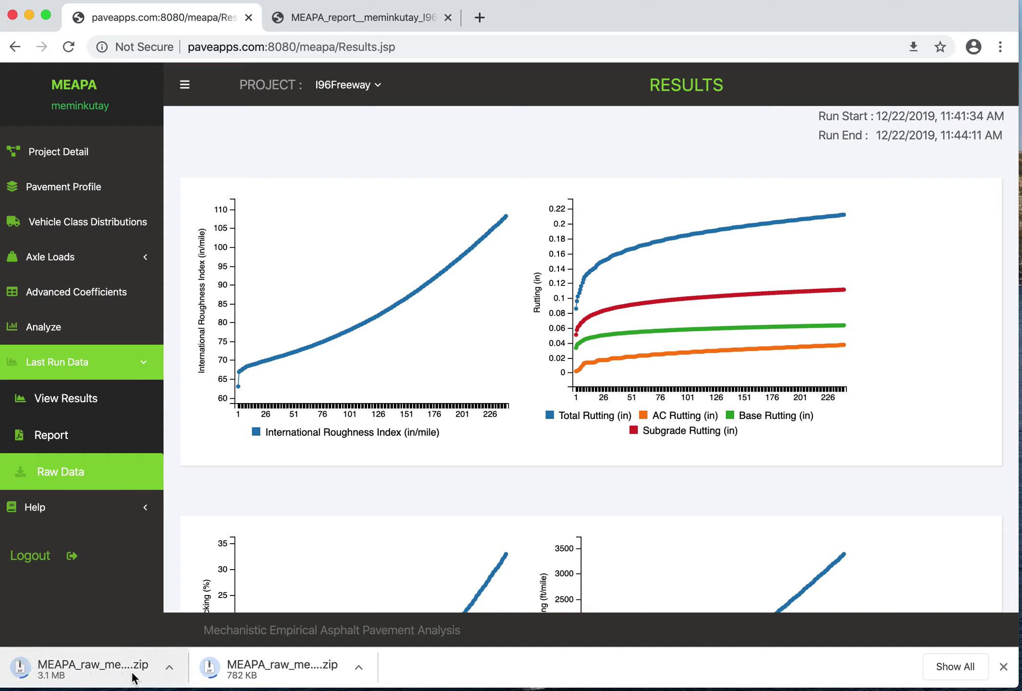
{"action": "left_click", "coordinate": [358, 669]}
{"action": "left_click", "coordinate": [374, 689]}
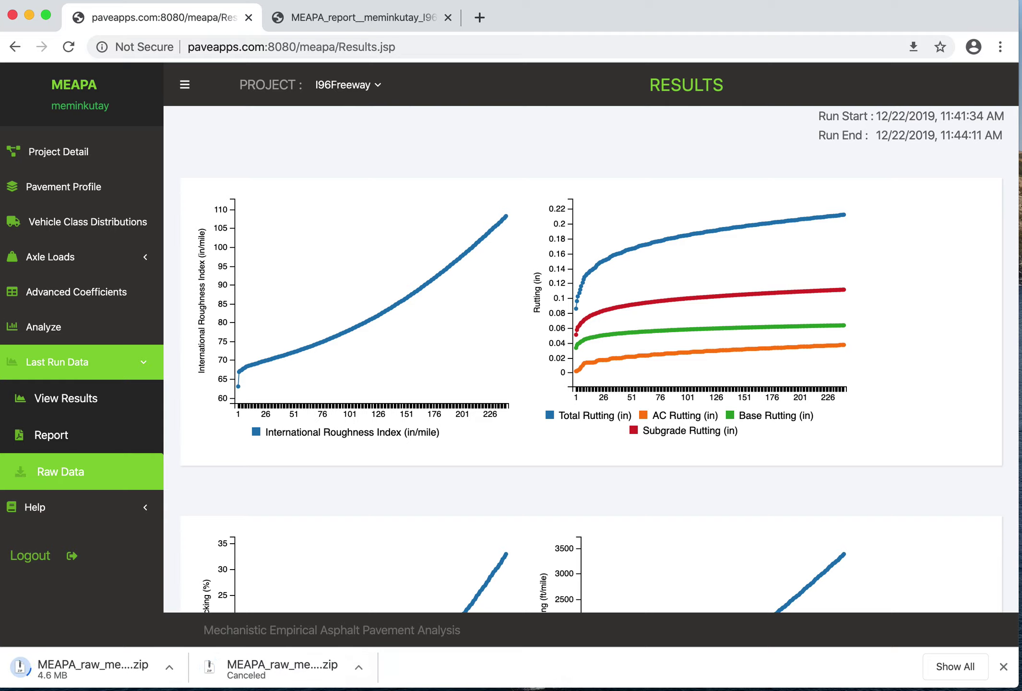
- Open the downloaded raw data ZIP and expand its extracted webtempdata folder in the Downloads folder
{"action": "left_click", "coordinate": [108, 665]}
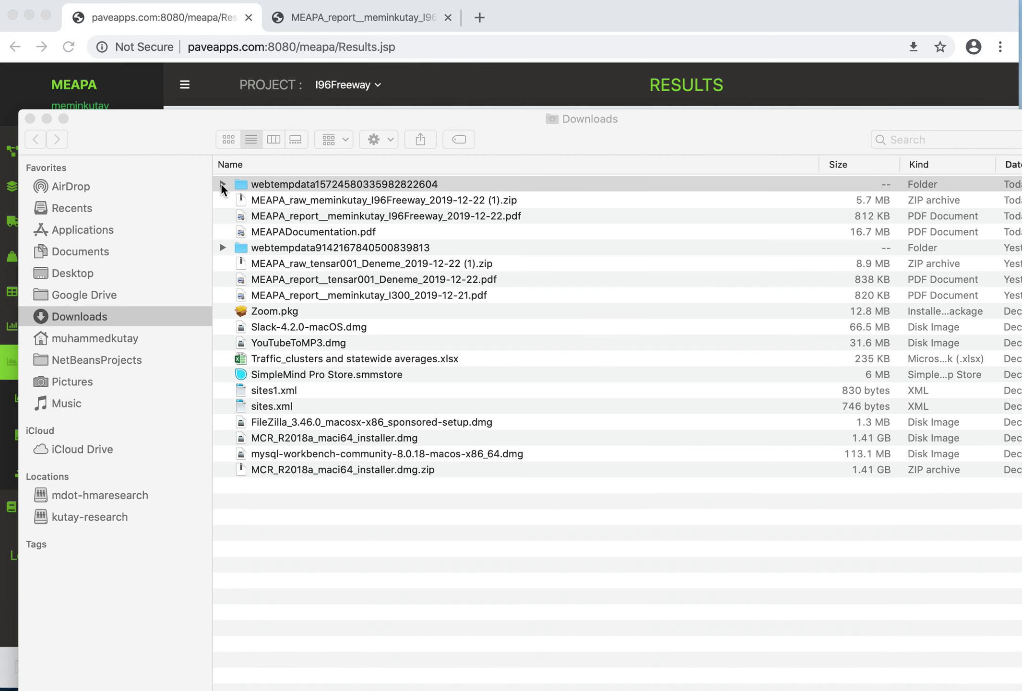
{"action": "left_click", "coordinate": [222, 185]}
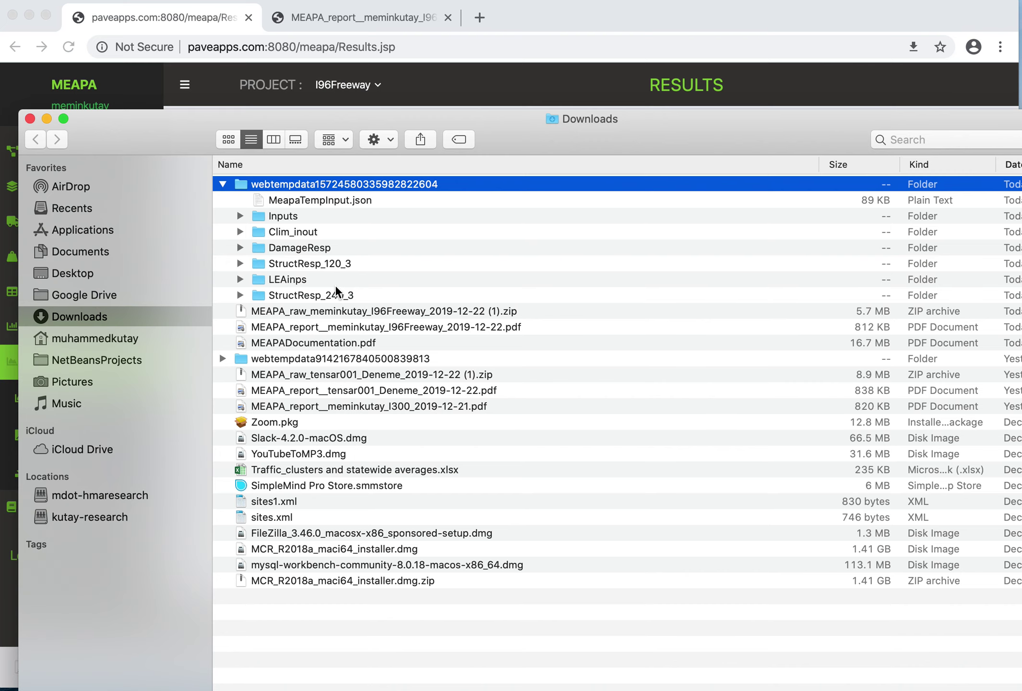
{"action": "left_click_drag", "start_coordinate": [483, 130], "coordinate": [474, 49]}
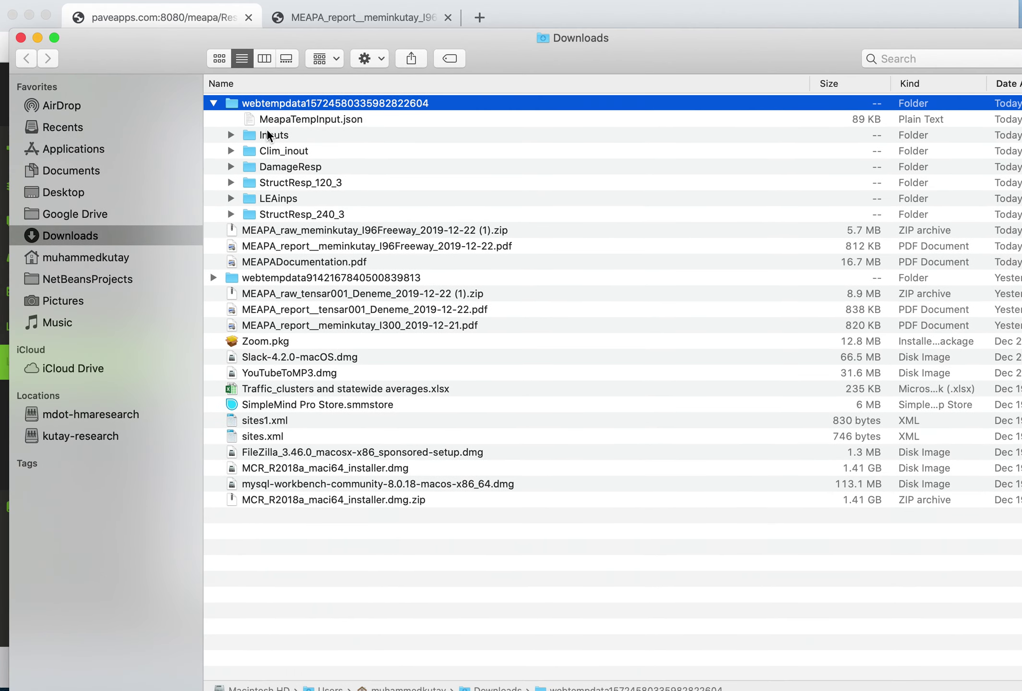
{"action": "left_click", "coordinate": [277, 120]}
{"action": "right_click", "coordinate": [281, 120]}
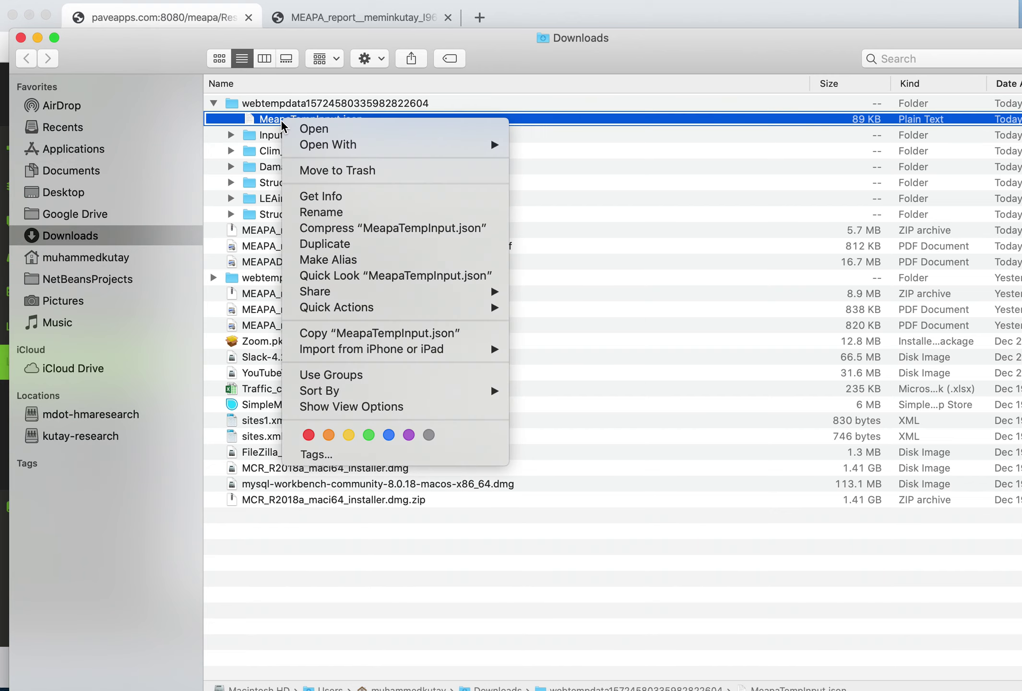
{"action": "left_click", "coordinate": [250, 141]}
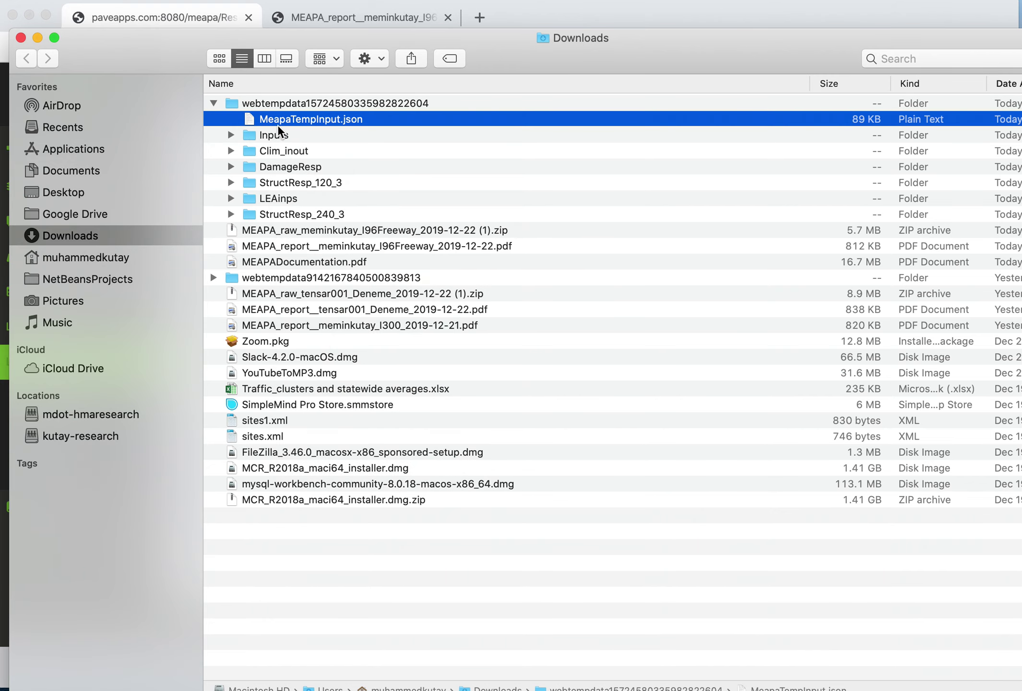
- Expand the Inputs folder and preview its text files one after another from C_TF_td.txt to beyond IRIo.txt, then select the Inputs folder
{"action": "left_click", "coordinate": [231, 134]}
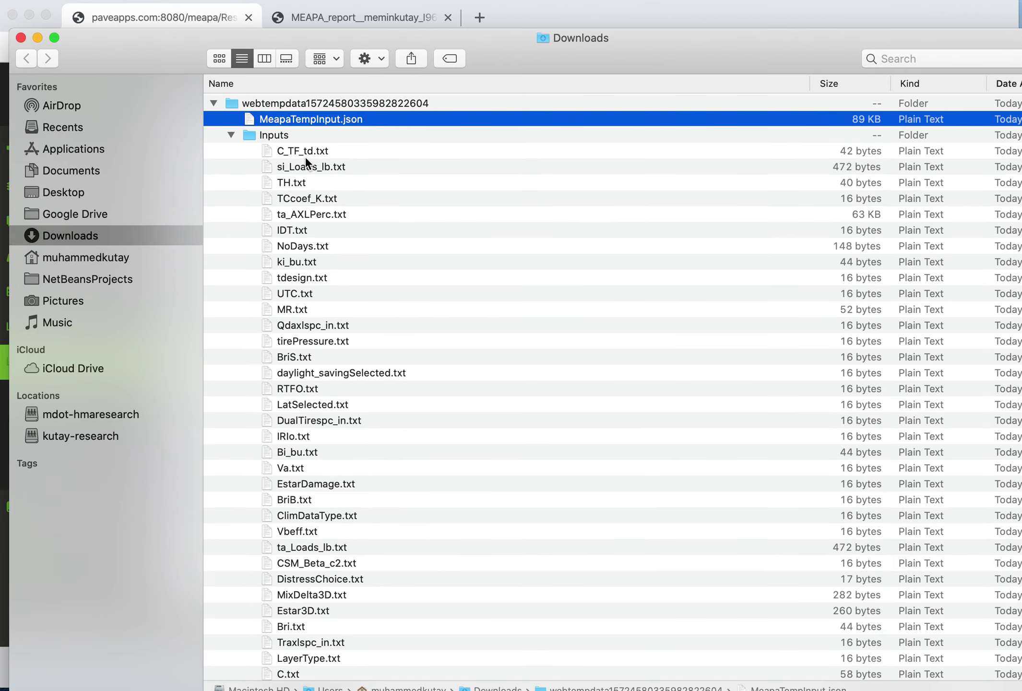
{"action": "left_click", "coordinate": [326, 153]}
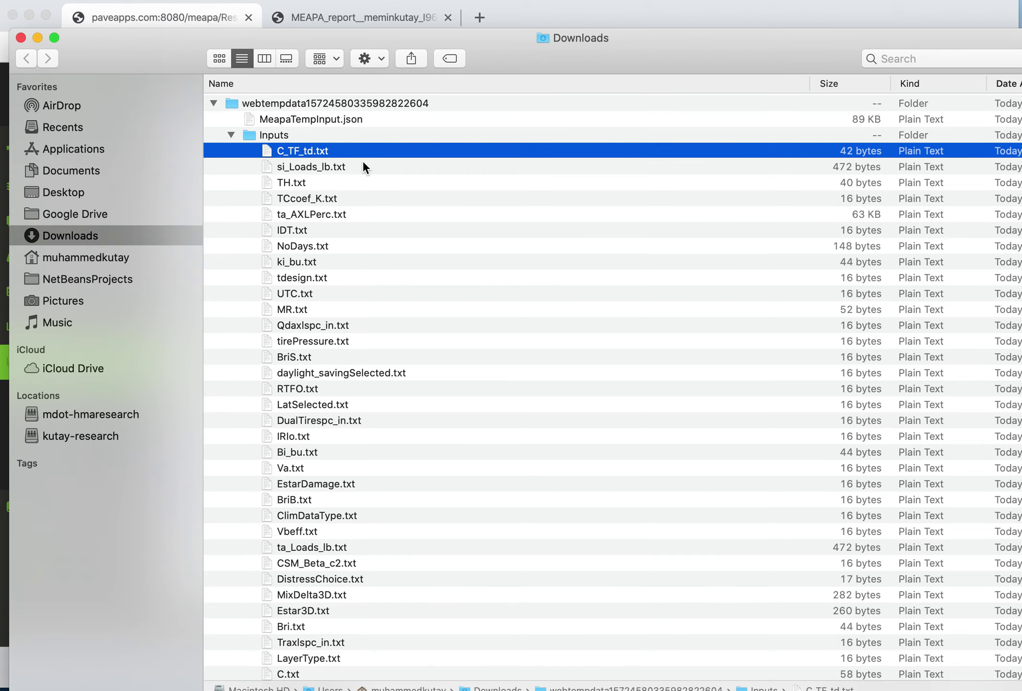
{"action": "key", "text": "space"}
{"action": "key", "text": "Down"}
{"action": "key", "text": "Down"}
{"action": "key", "text": "Down"}
{"action": "key", "text": "Down"}
{"action": "key", "text": "Down"}
{"action": "key", "text": "Down"}
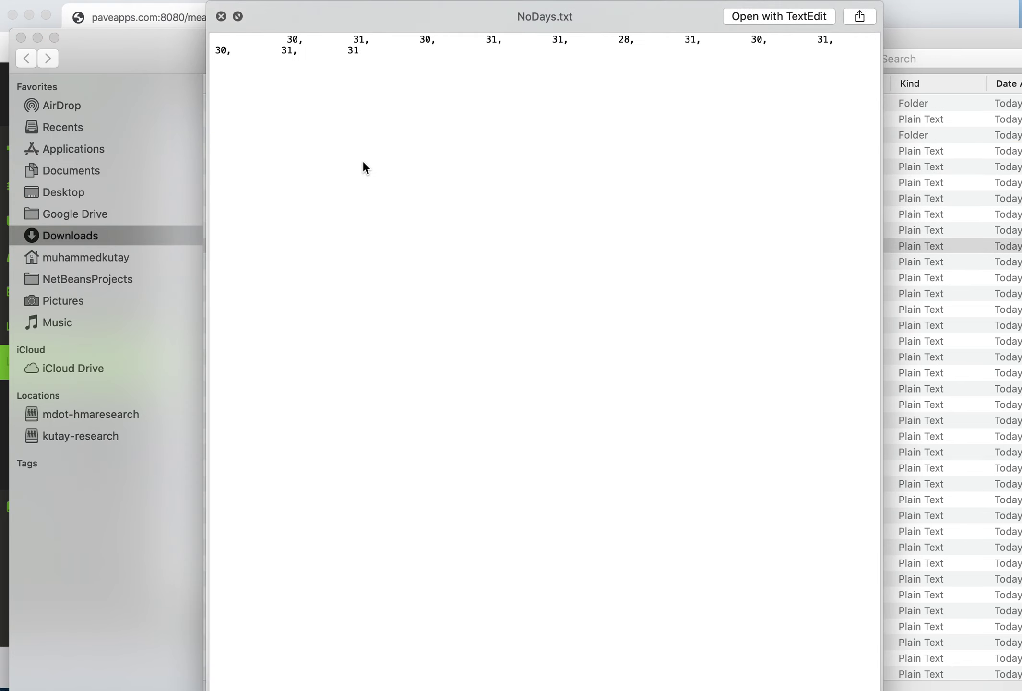
{"action": "key", "text": "space"}
{"action": "key", "text": "Down"}
{"action": "key", "text": "Down"}
{"action": "key", "text": "space"}
{"action": "key", "text": "Down"}
{"action": "key", "text": "Down"}
{"action": "key", "text": "Down"}
{"action": "key", "text": "Down"}
{"action": "key", "text": "Down"}
{"action": "key", "text": "Down"}
{"action": "key", "text": "Down"}
{"action": "key", "text": "Down"}
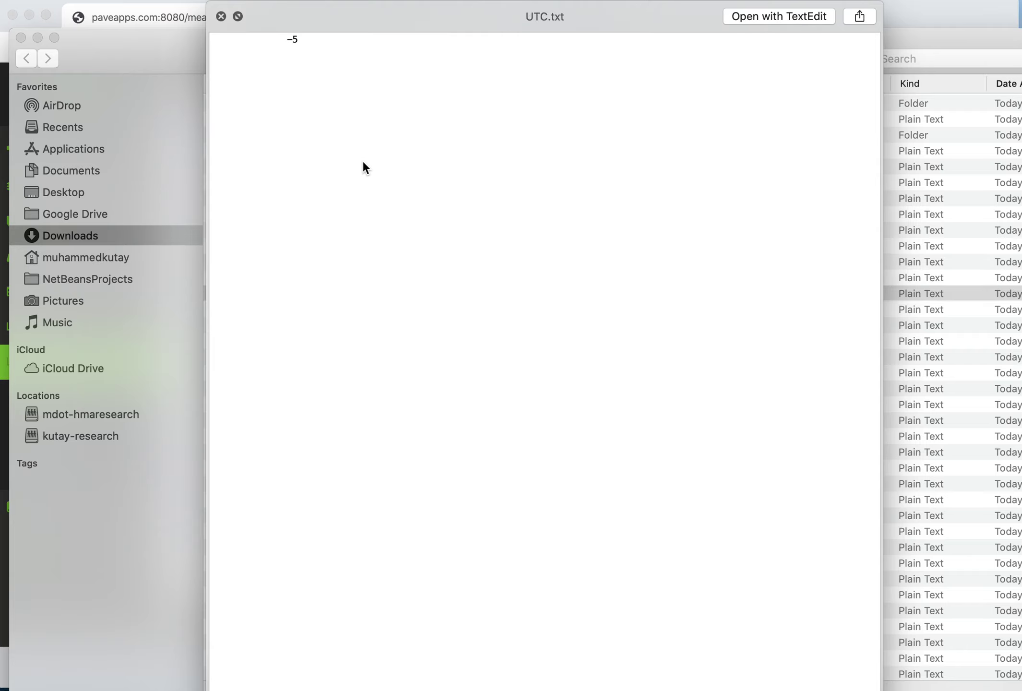
{"action": "key", "text": "Down"}
{"action": "key", "text": "Down"}
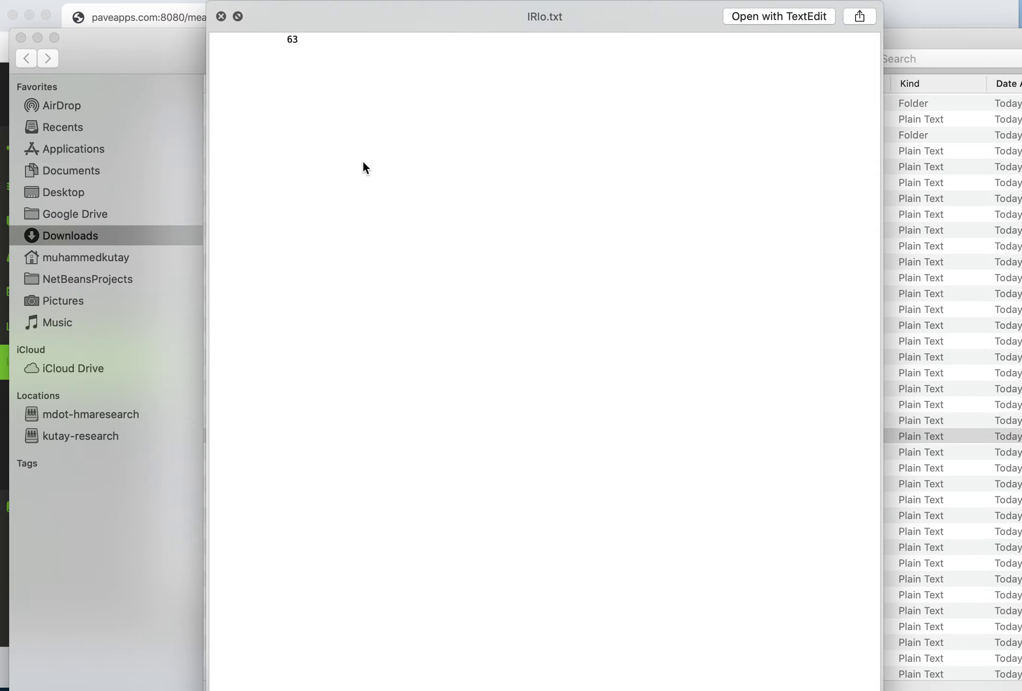
{"action": "key", "text": "Down"}
{"action": "key", "text": "Down"}
{"action": "key", "text": "Down"}
{"action": "key", "text": "Down"}
{"action": "key", "text": "space"}
{"action": "key", "text": "Left"}
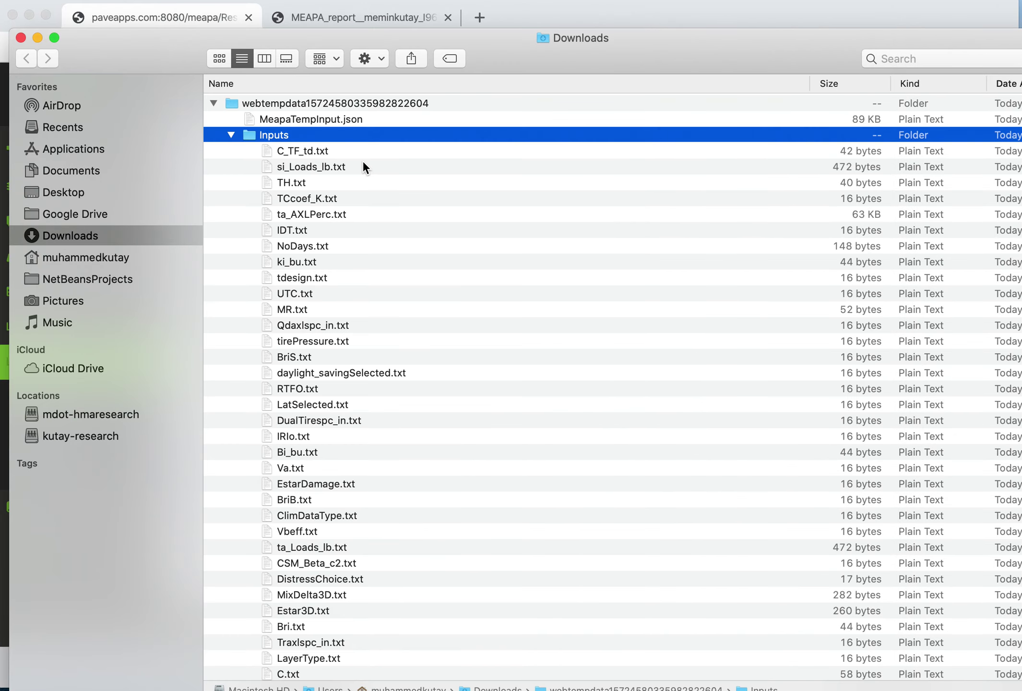
- Collapse the Inputs folder and open the DamageResp folder from the extracted webtempdata folder
{"action": "key", "text": "Left"}
{"action": "key", "text": "Down"}
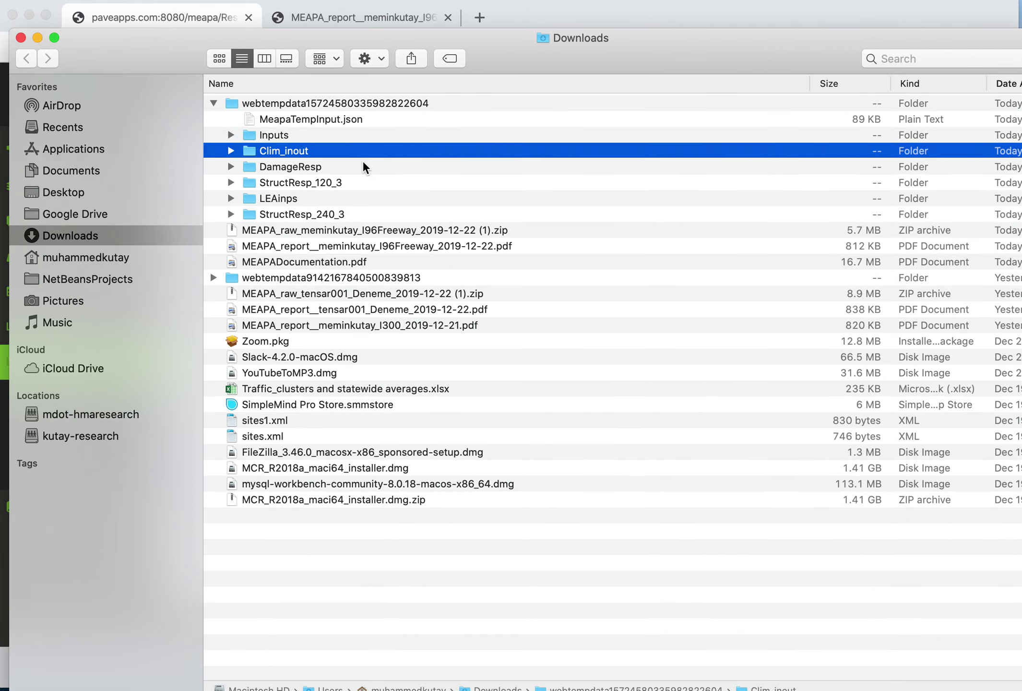
{"action": "key", "text": "Down"}
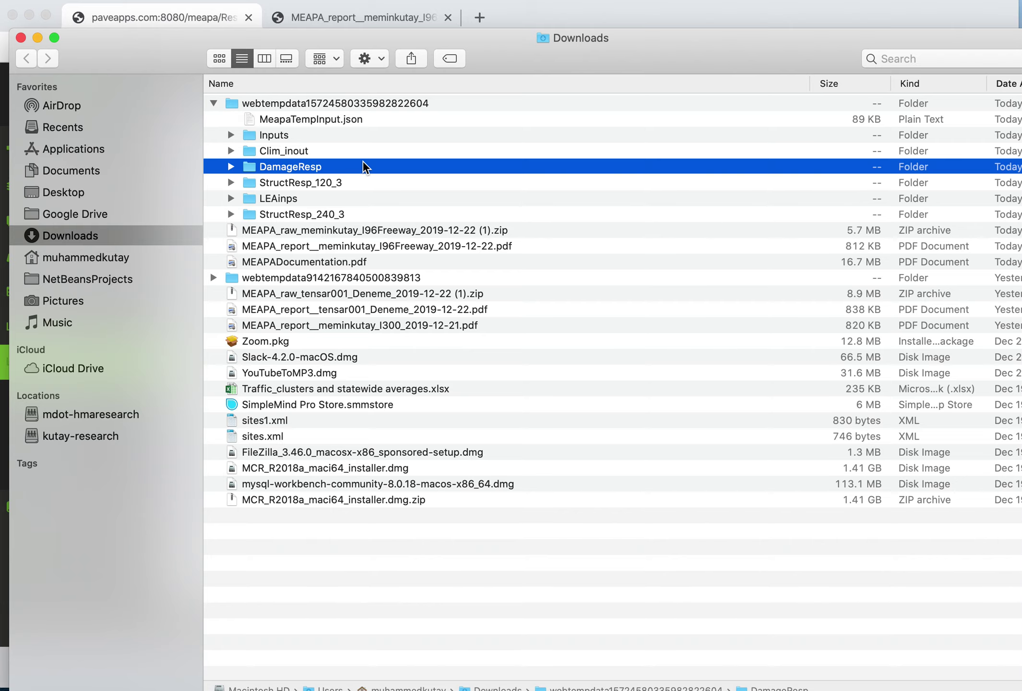
{"action": "key", "text": "Right"}
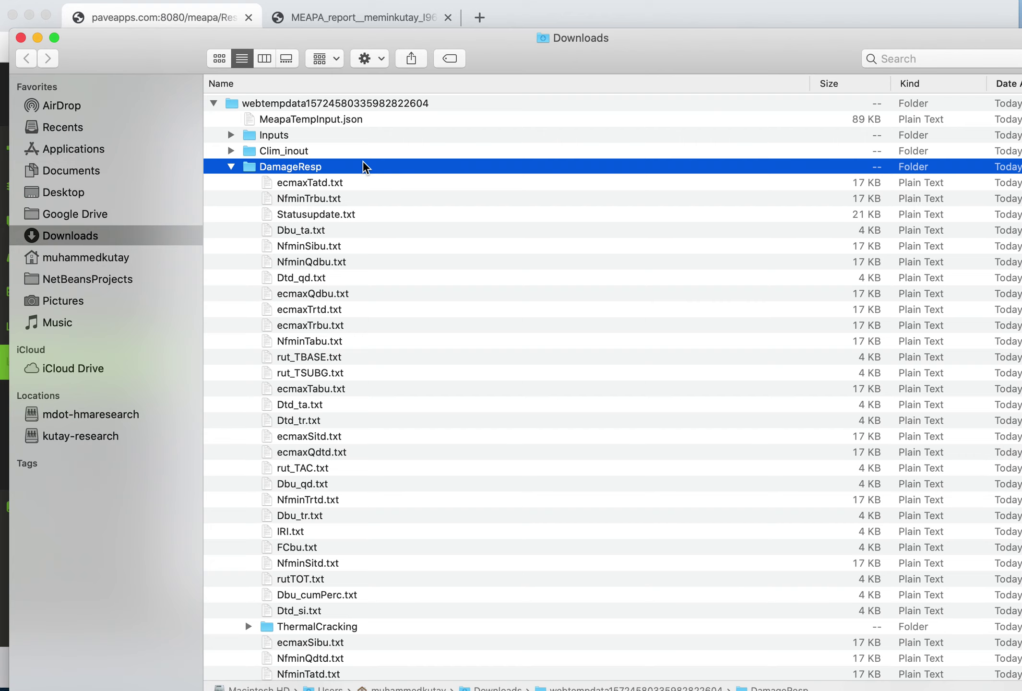
{"action": "key", "text": "super+Down"}
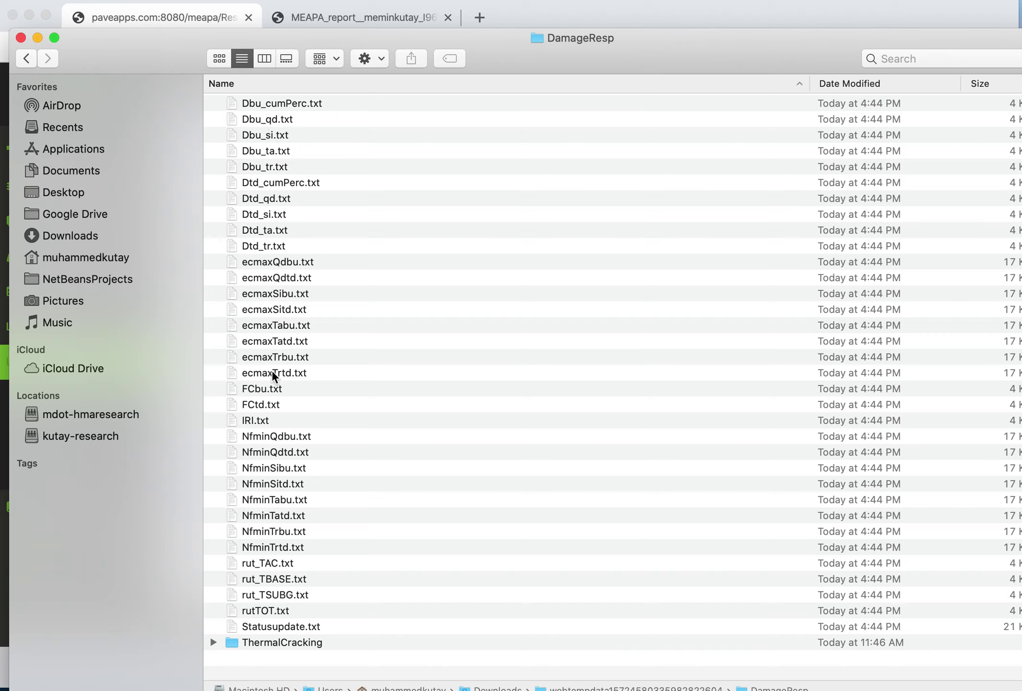
- View the contents of ecmaxQdbu.txt, NfminQdbu.txt and FCbu.txt one after another, closing each file after inspecting it
{"action": "double_click", "coordinate": [292, 263]}
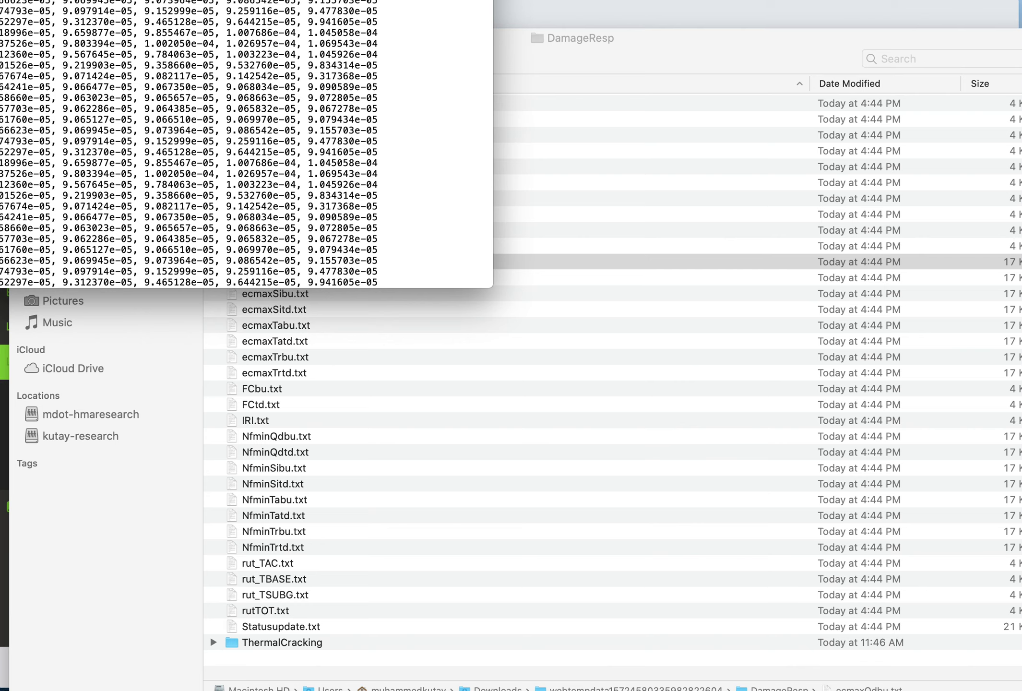
{"action": "left_click_drag", "start_coordinate": [132, 0], "coordinate": [336, 120]}
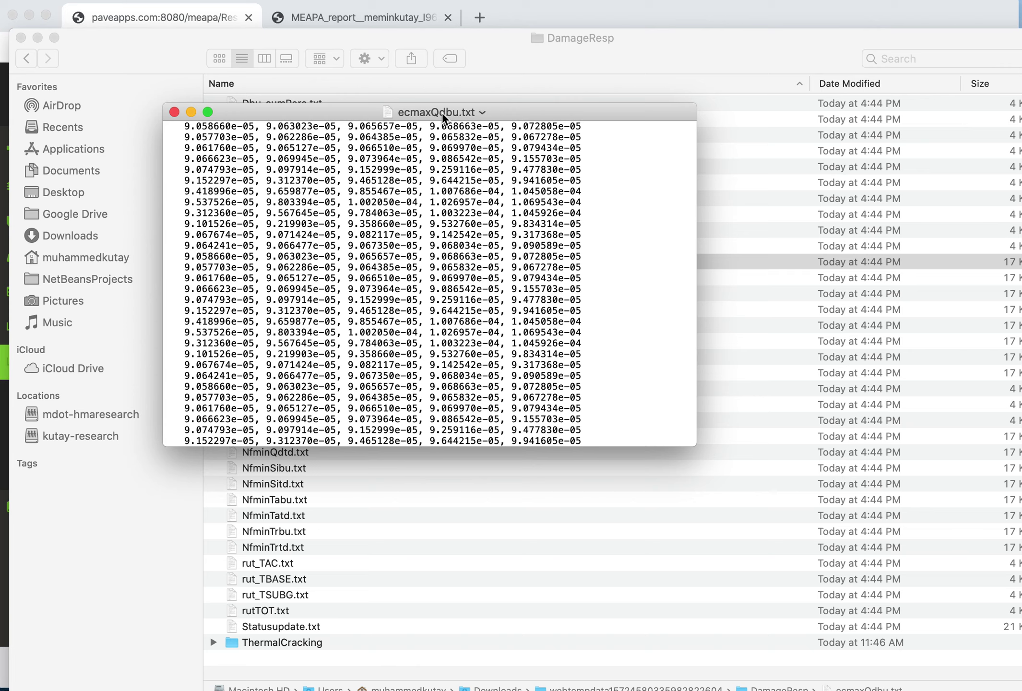
{"action": "left_click", "coordinate": [174, 112]}
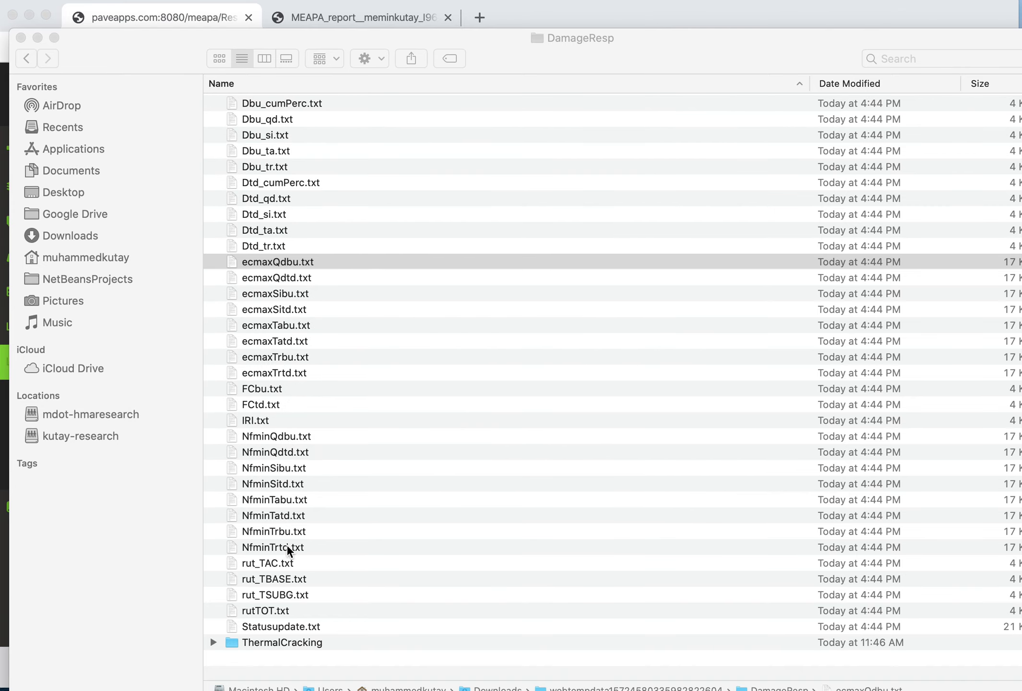
{"action": "double_click", "coordinate": [291, 438]}
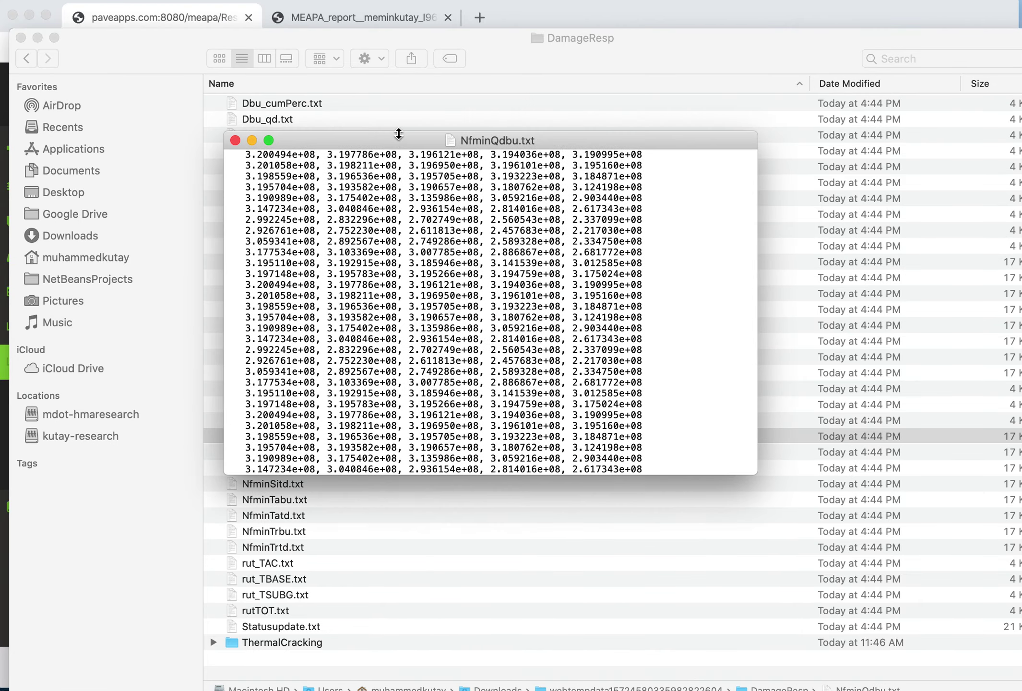
{"action": "left_click", "coordinate": [235, 140]}
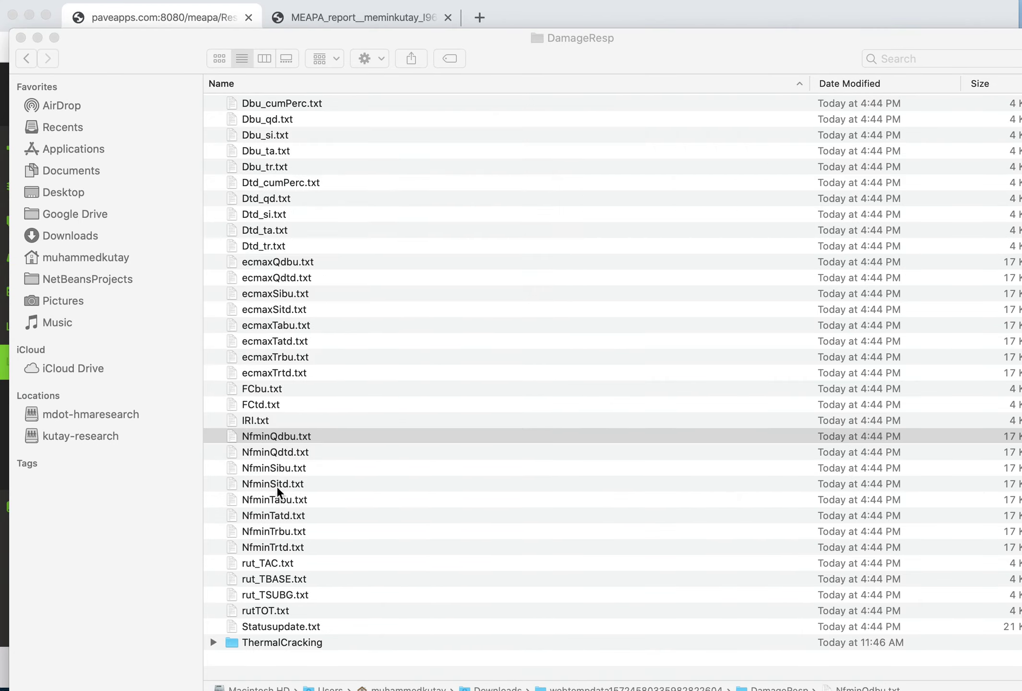
{"action": "double_click", "coordinate": [267, 389]}
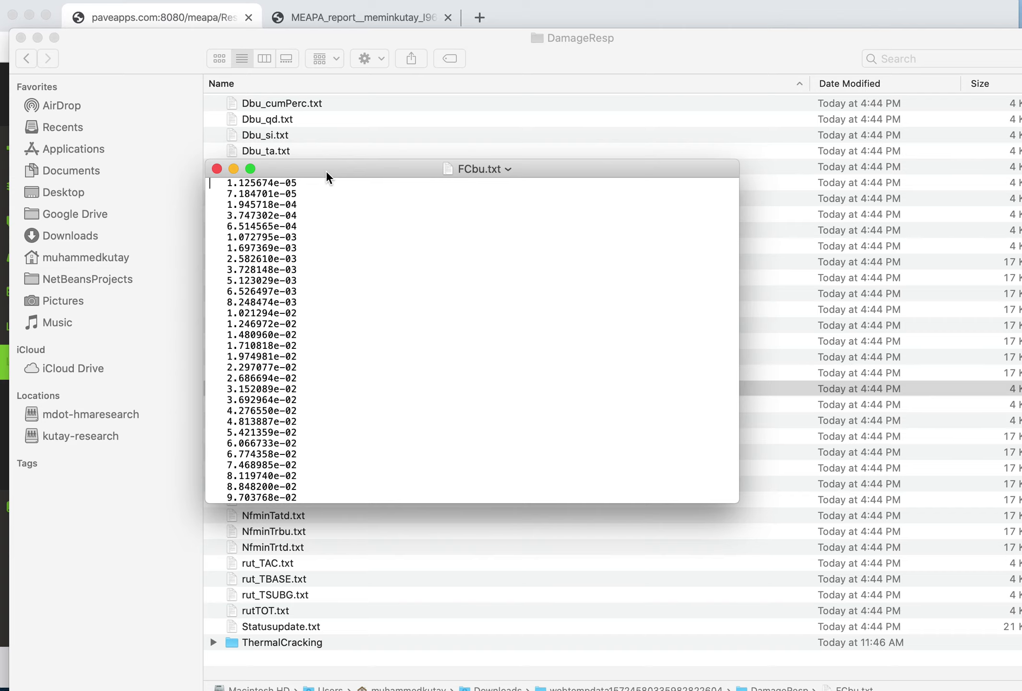
{"action": "left_click", "coordinate": [217, 168]}
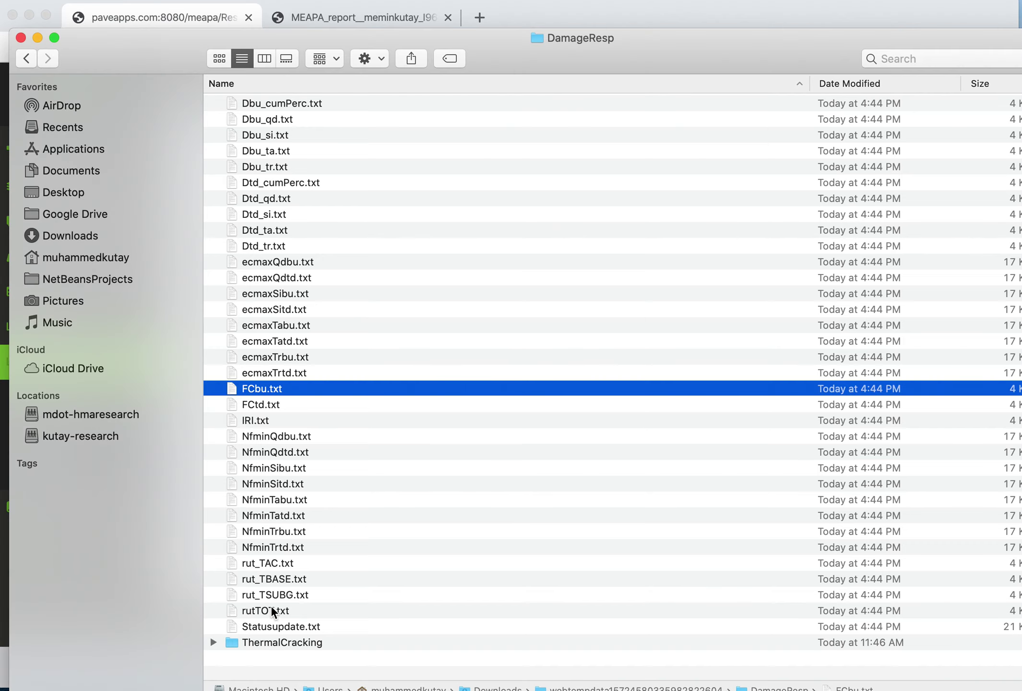
- Select the rutting file rutTOT.txt, then expand the ThermalCracking folder and view TC_mo.txt before closing it
{"action": "left_click", "coordinate": [282, 580]}
{"action": "left_click", "coordinate": [300, 611]}
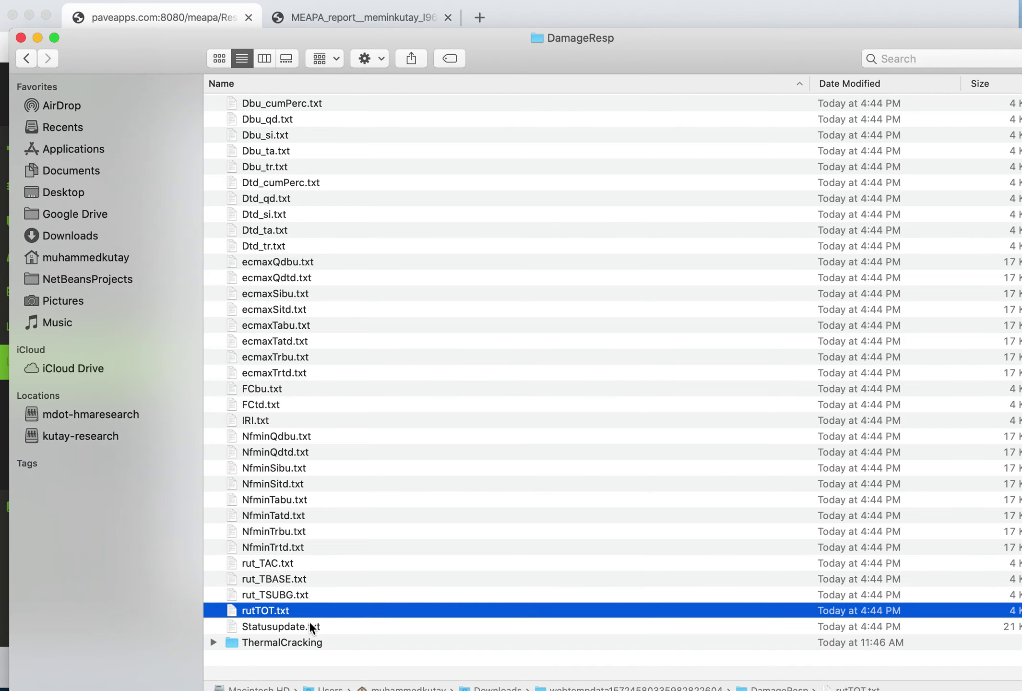
{"action": "left_click", "coordinate": [214, 642]}
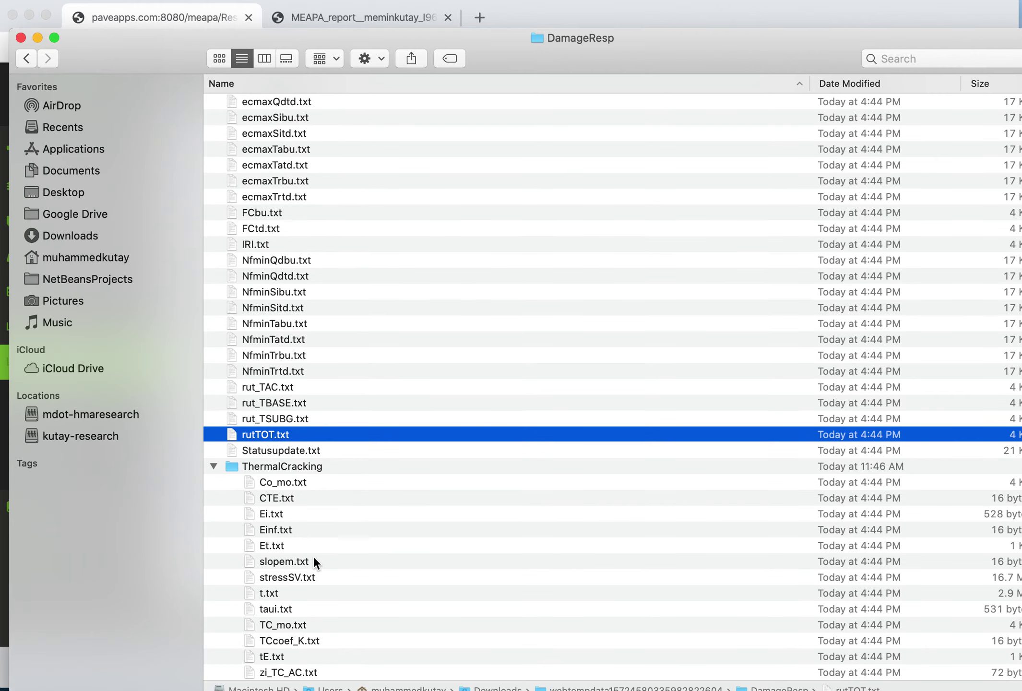
{"action": "double_click", "coordinate": [285, 625]}
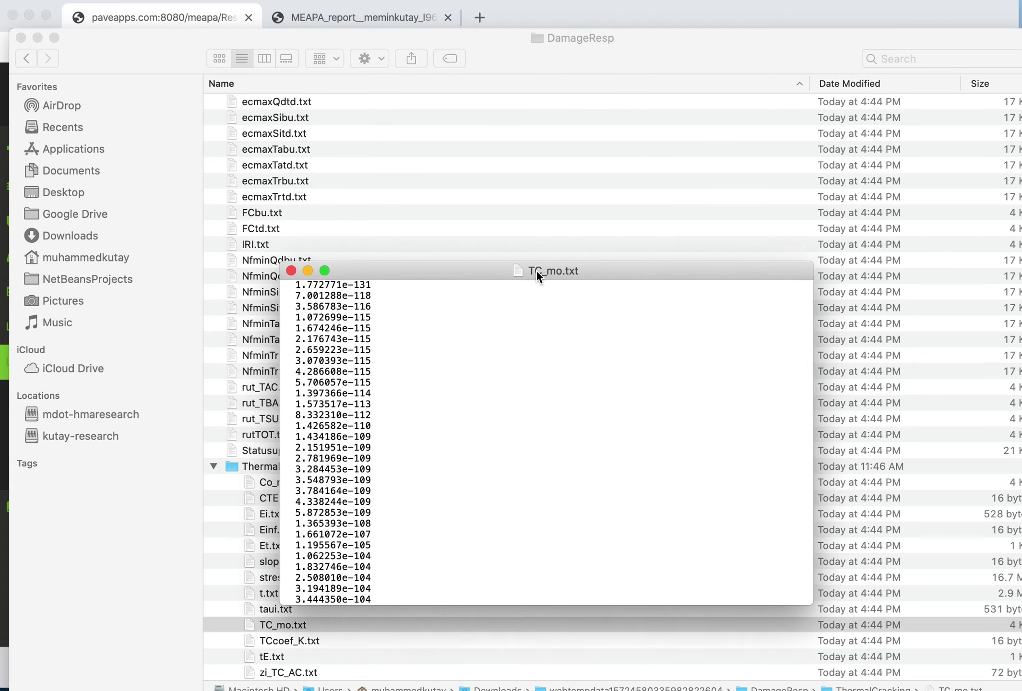
{"action": "left_click", "coordinate": [296, 274]}
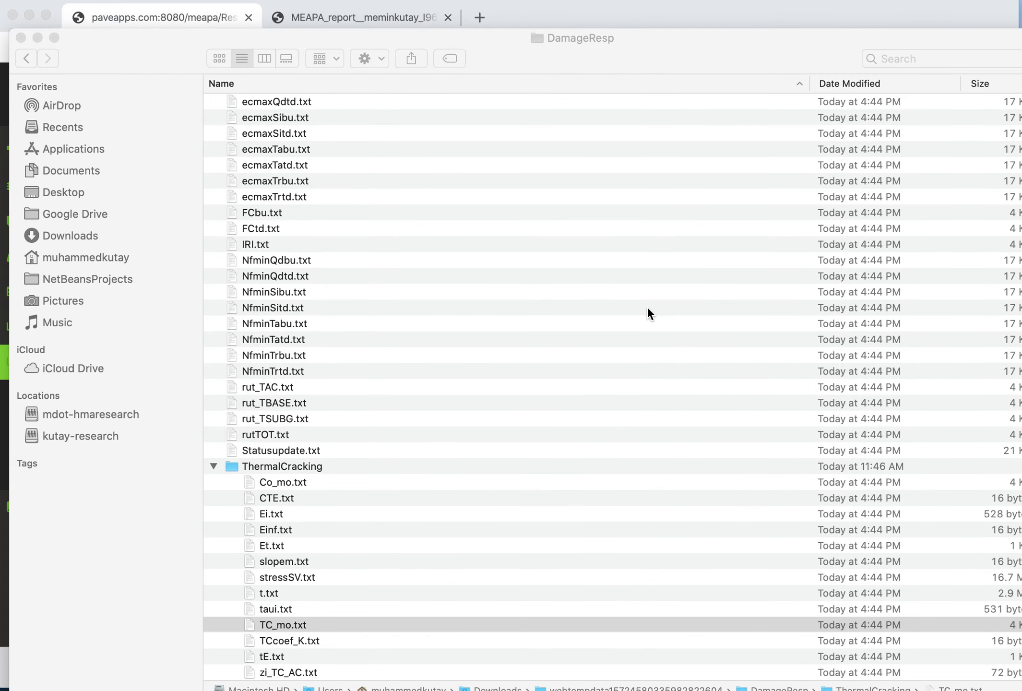